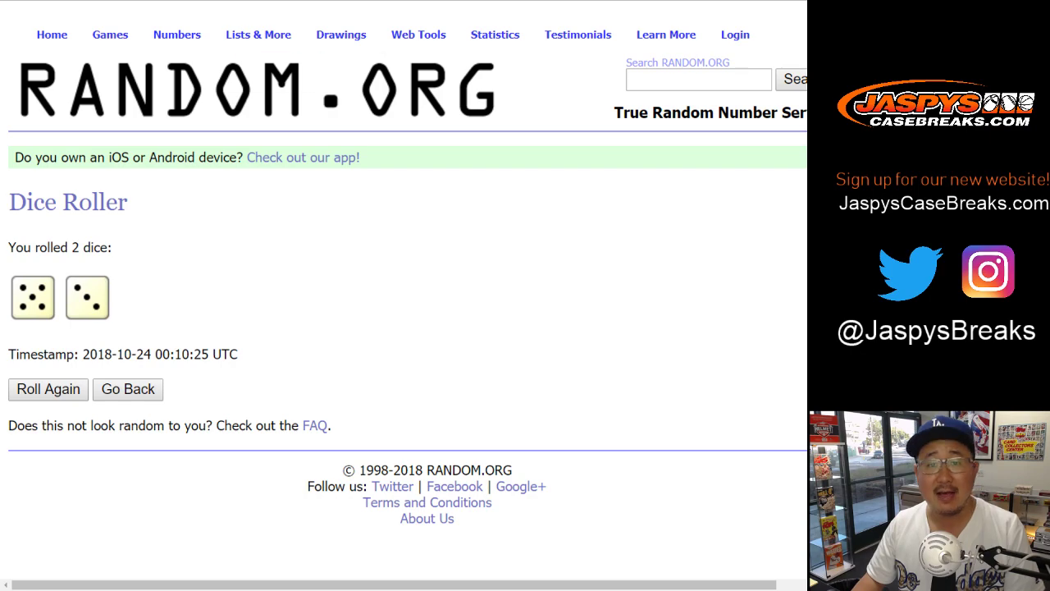
Randomize the list of participant names eight times in the List Randomizer
key(ctrl+Tab)
scroll(402, 296, down, 2)
click(51, 451)
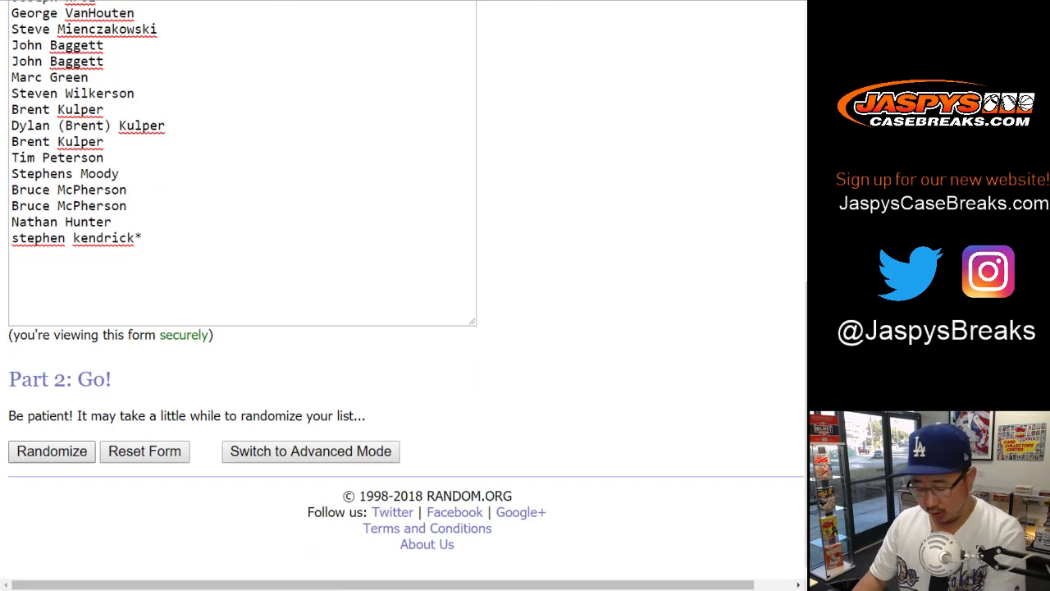
scroll(41, 451, down, 4)
click(39, 451)
scroll(41, 451, down, 2)
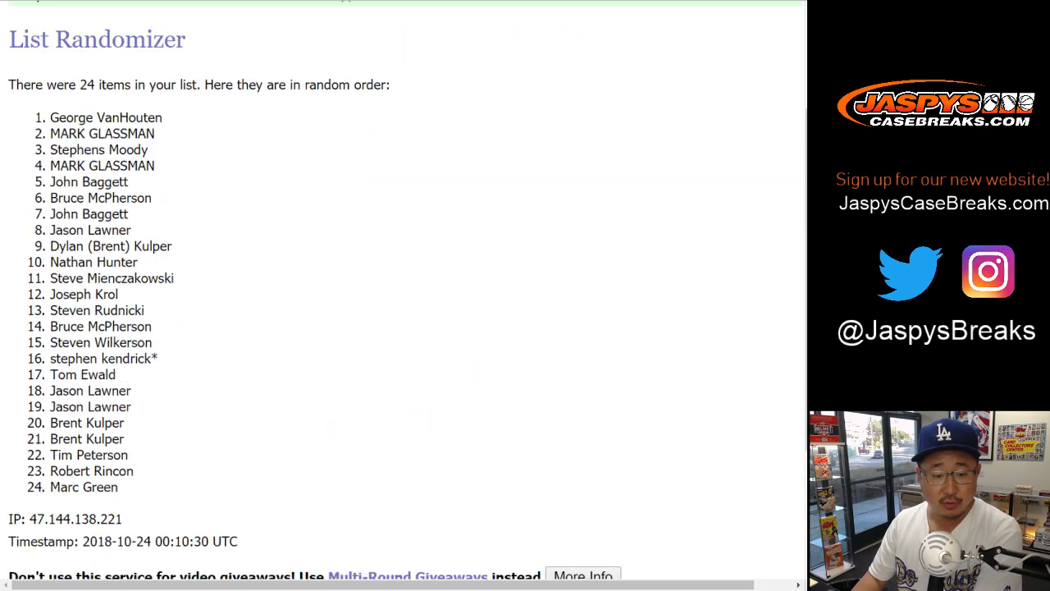
scroll(402, 296, down, 2)
click(36, 451)
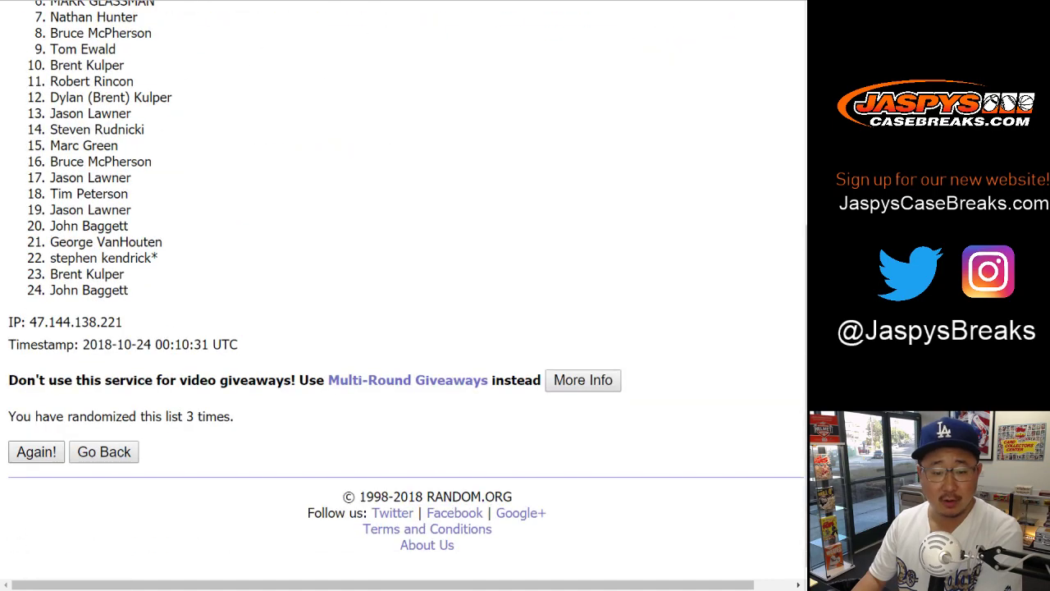
click(36, 451)
scroll(402, 296, down, 1)
click(36, 451)
scroll(402, 295, down, 4)
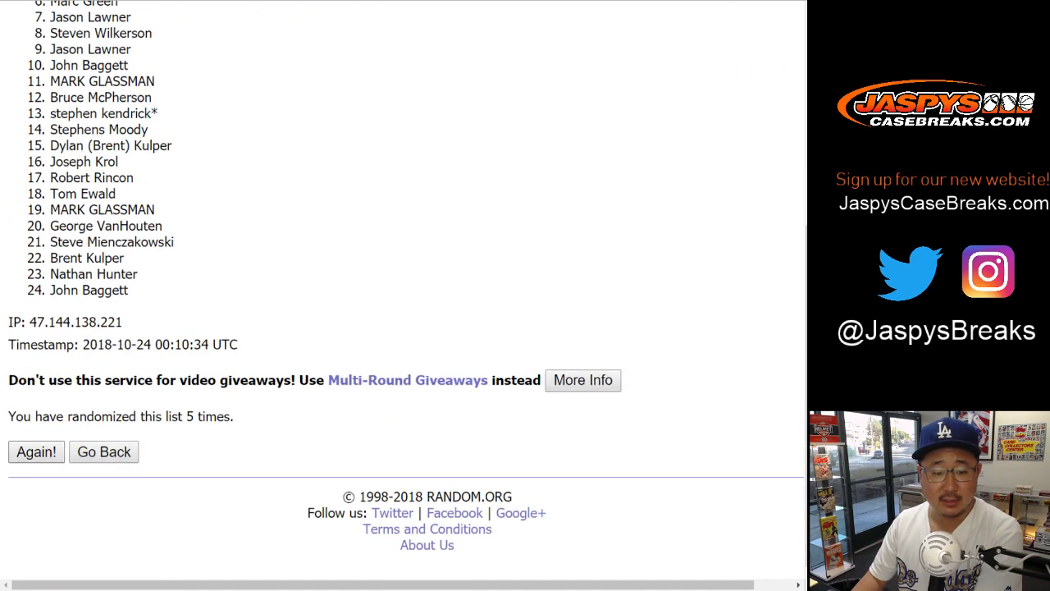
click(36, 451)
click(36, 451)
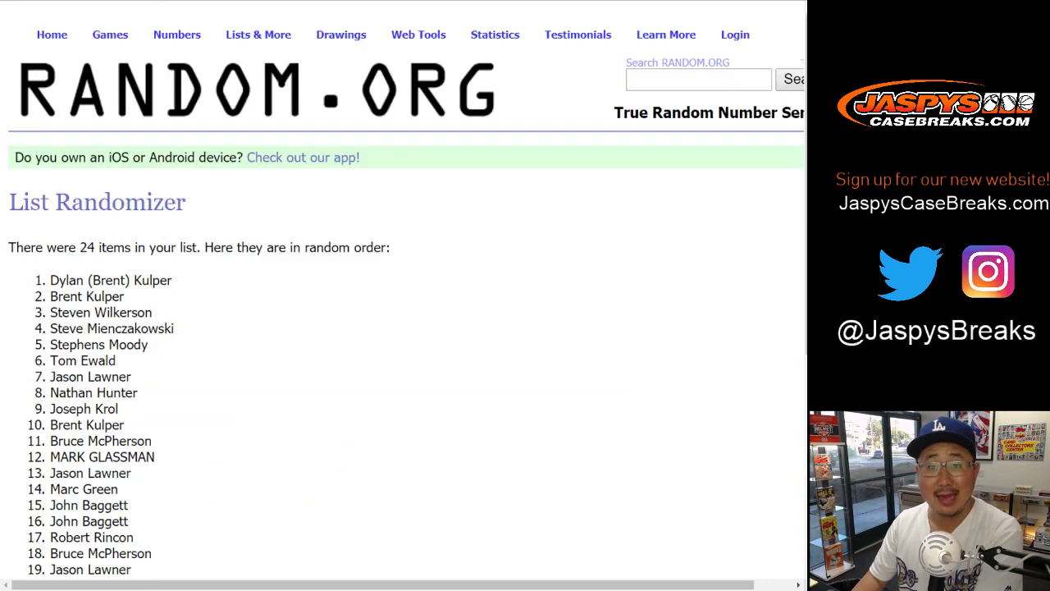
scroll(402, 296, down, 4)
click(36, 451)
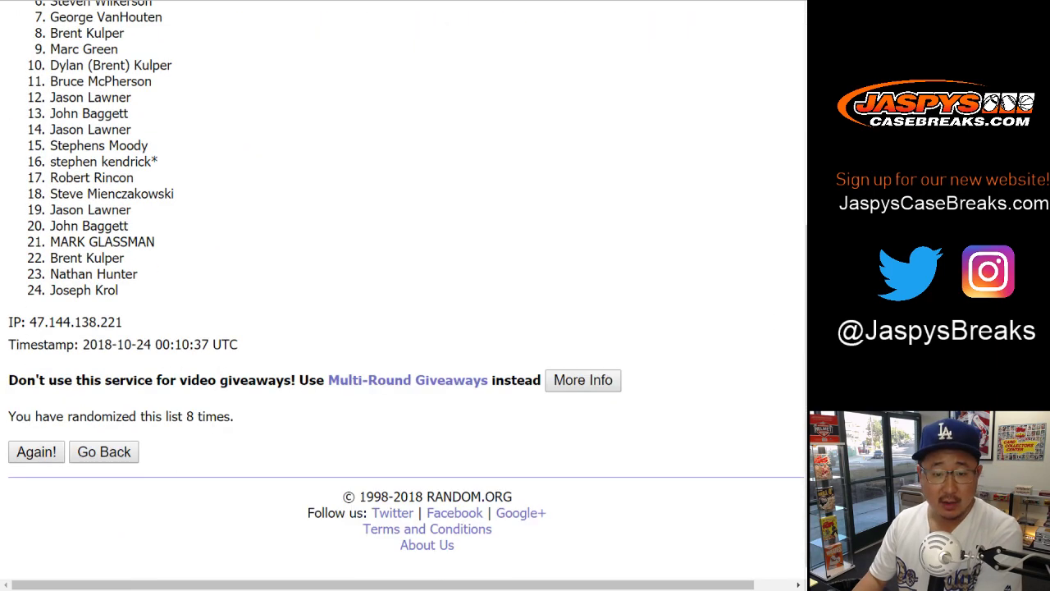
Copy all 24 randomized names and paste them into column A of the Google Sheets spreadsheet, starting at A1
scroll(401, 295, up, 5)
scroll(176, 534, down, 5)
drag(50, 281, 120, 291)
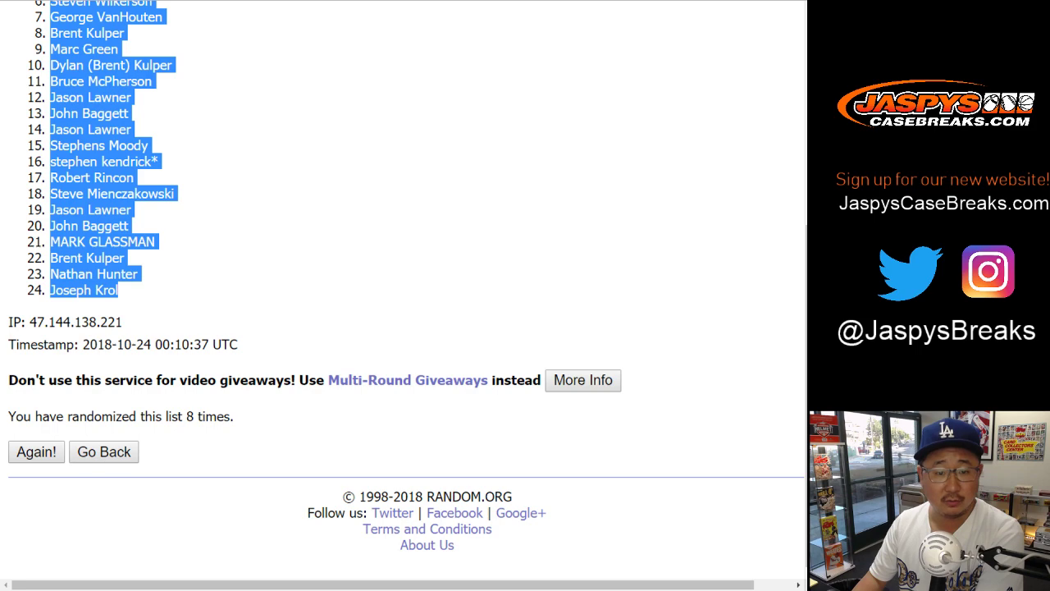
key(ctrl+c)
key(alt+Tab)
click(132, 112)
right_click(134, 115)
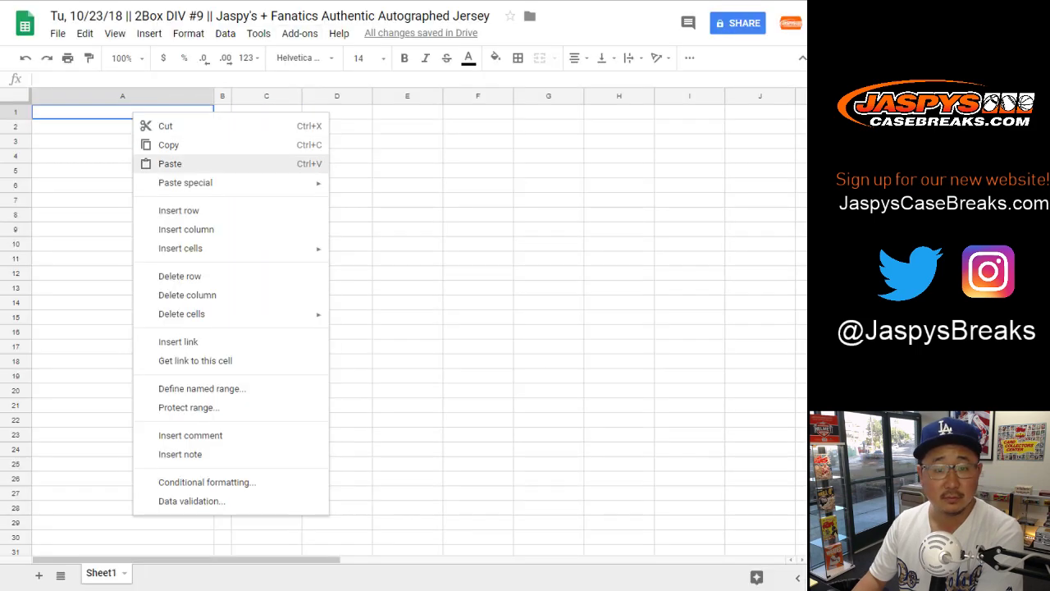
click(164, 162)
Switch back to RANDOM.ORG and randomize the list of sports divisions eight times
key(alt+Tab)
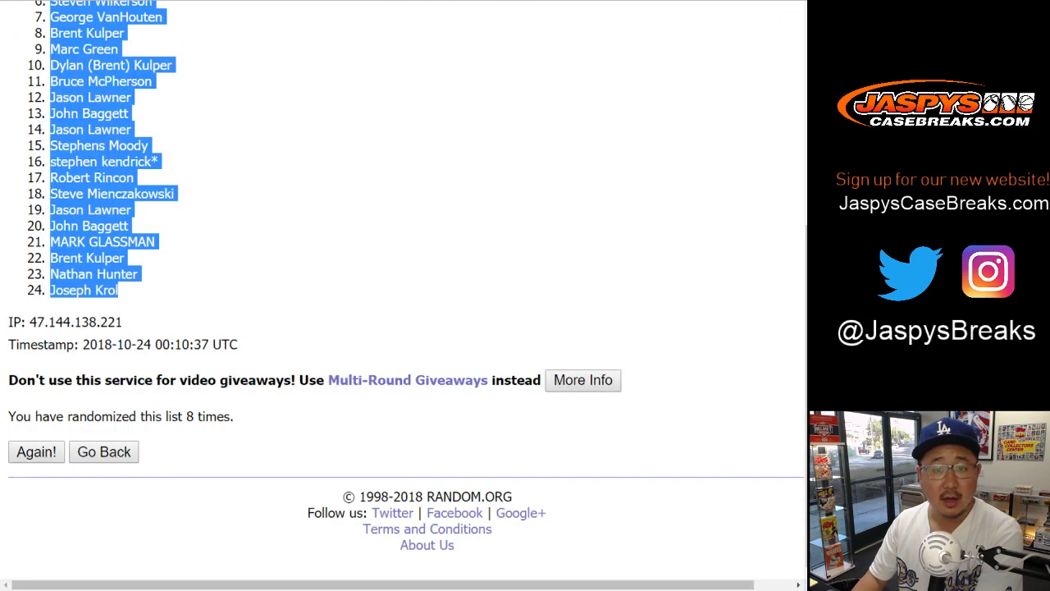
key(ctrl+Tab)
key(ctrl+Tab)
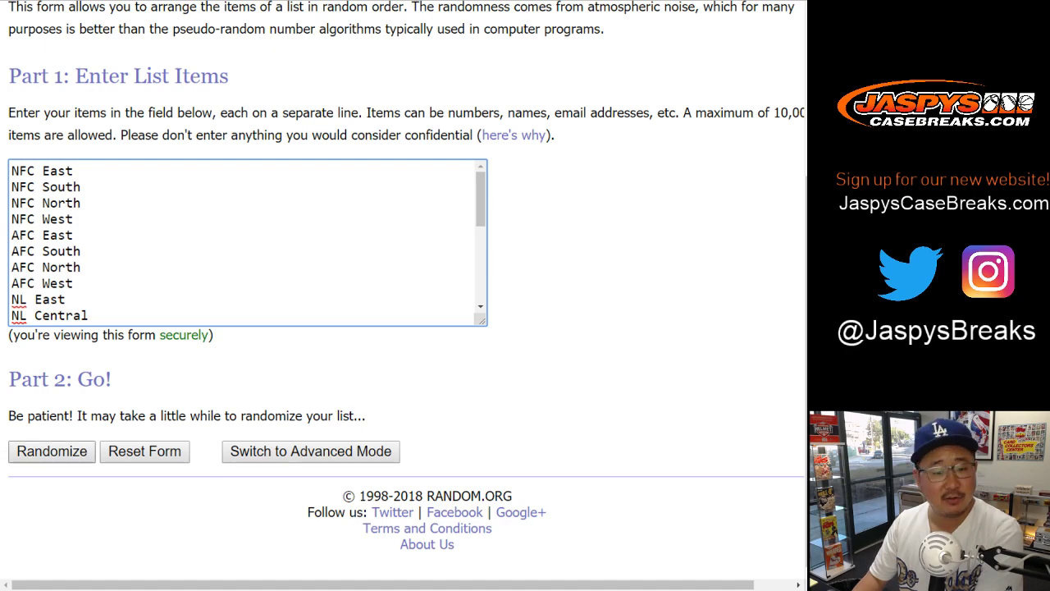
click(52, 451)
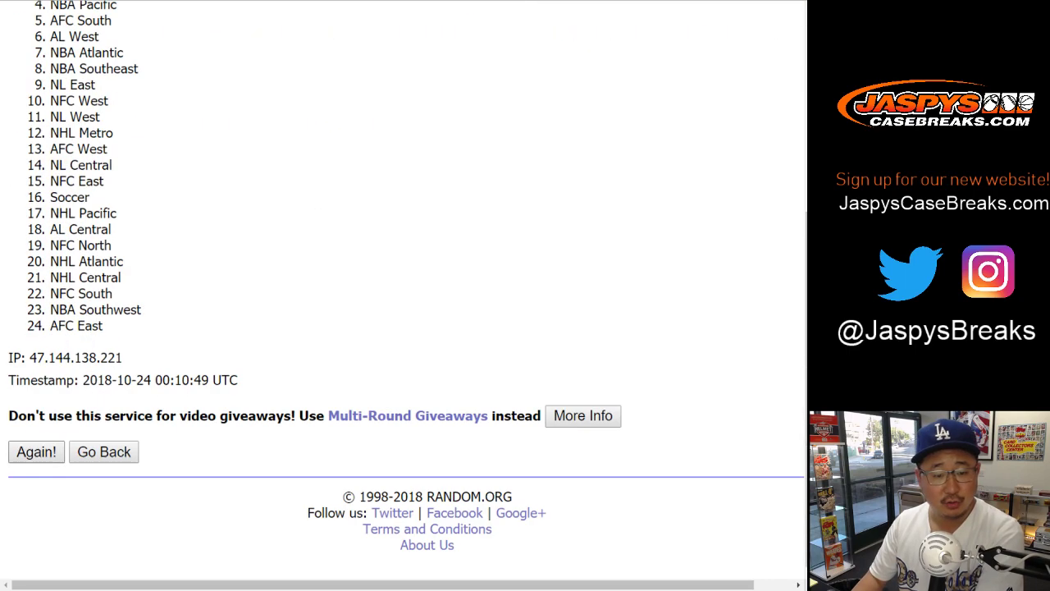
click(36, 451)
click(36, 451)
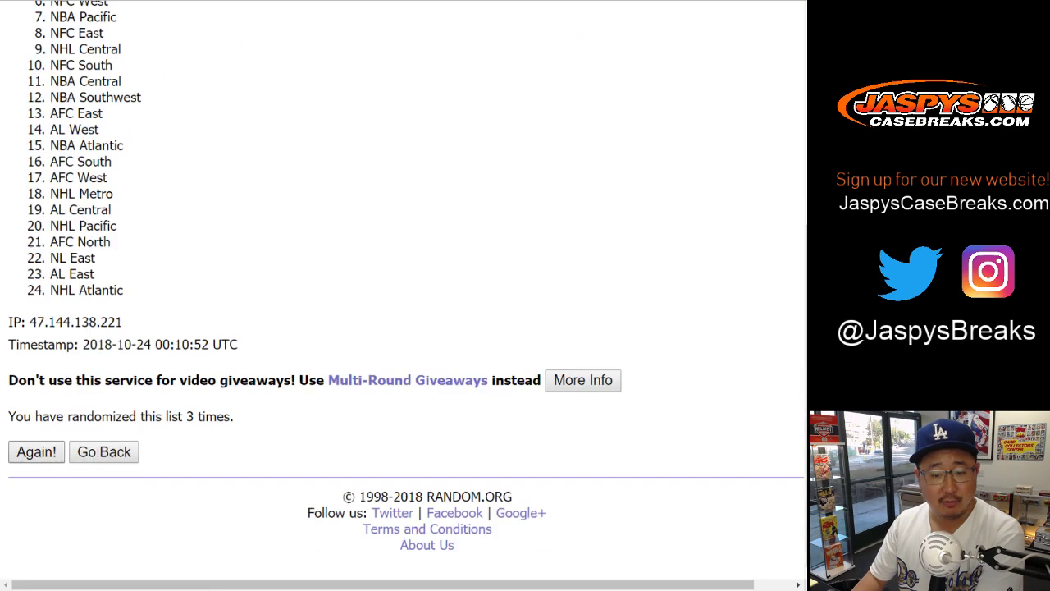
click(37, 451)
click(36, 451)
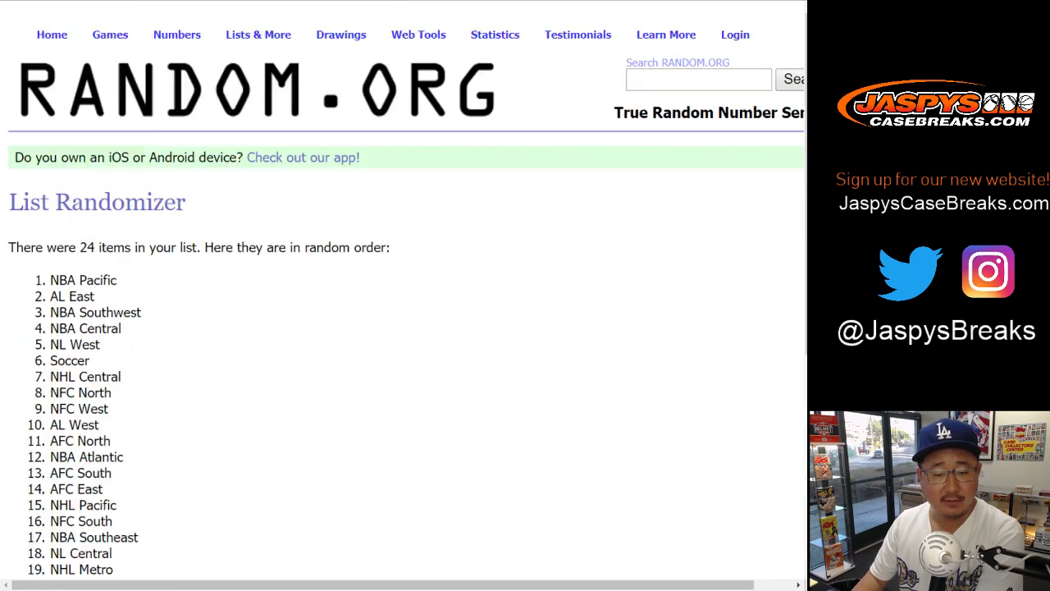
click(36, 451)
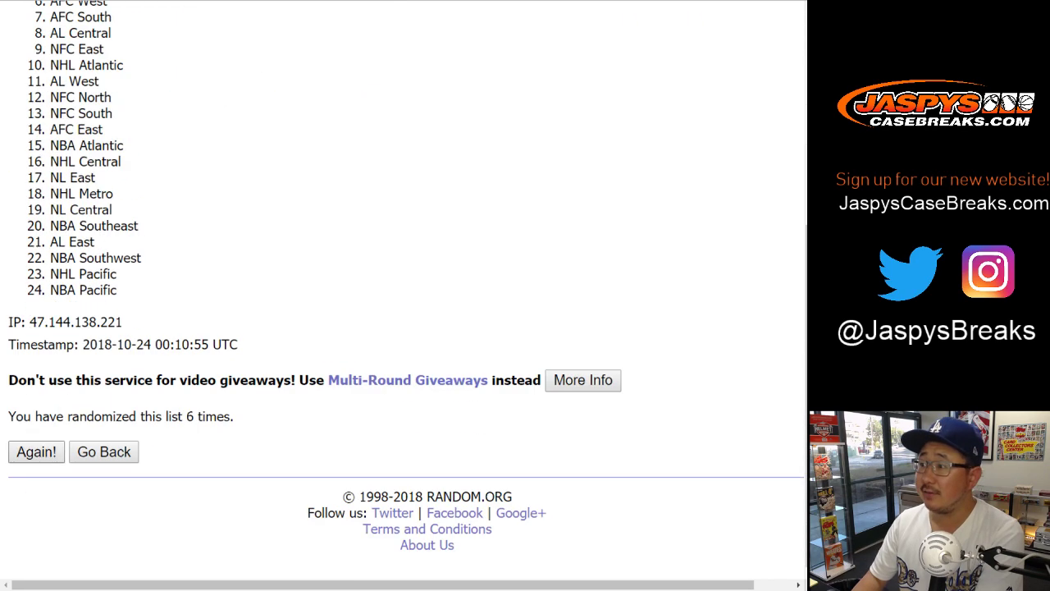
click(36, 452)
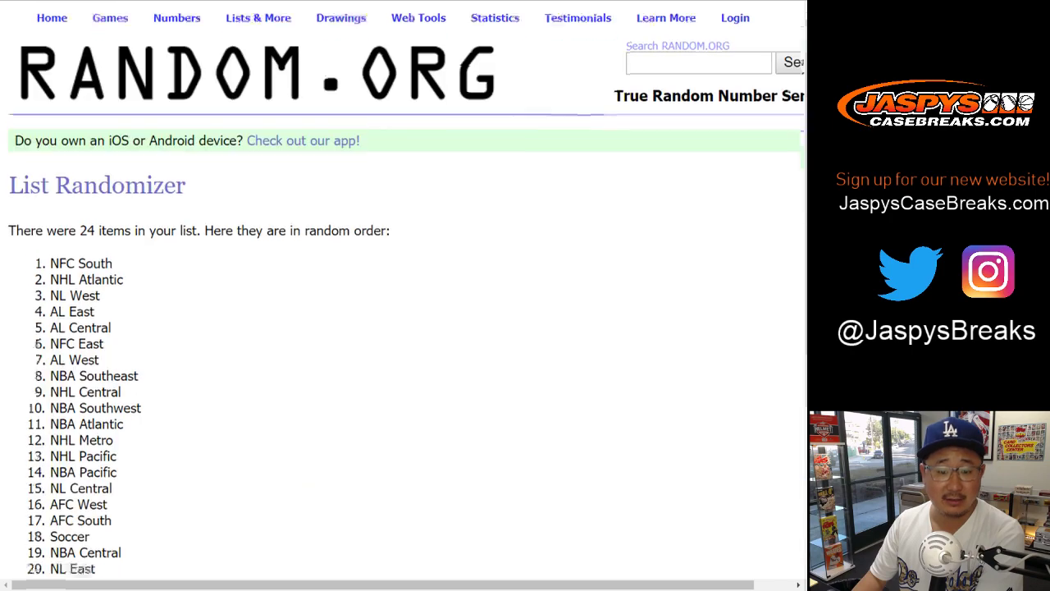
click(36, 451)
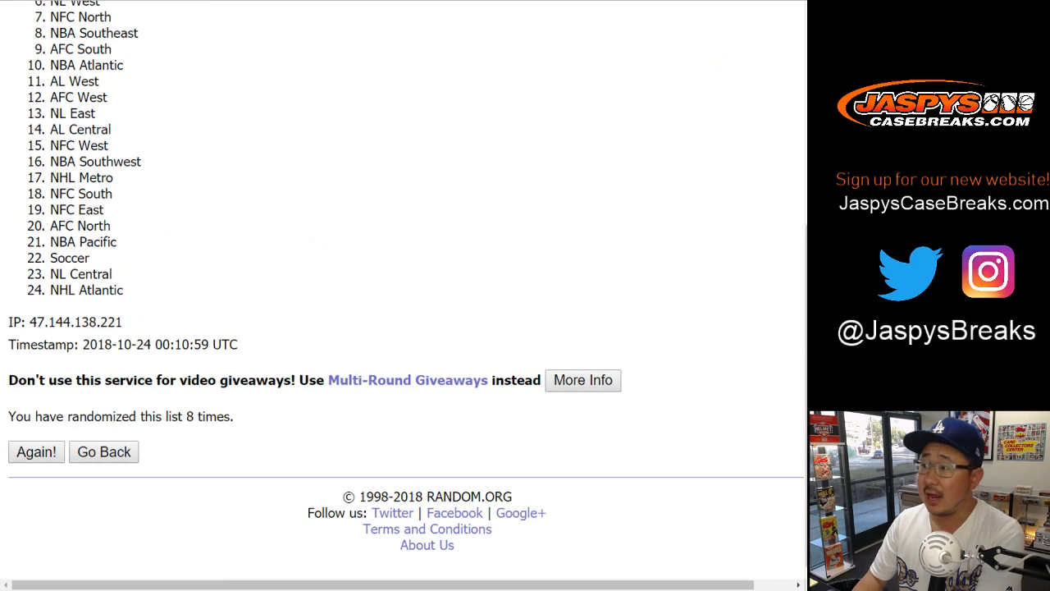
Copy the randomized divisions into the Google Sheets spreadsheet from B1 down and fit column B to its contents
scroll(402, 295, up, 5)
drag(50, 279, 131, 290)
scroll(123, 443, down, 5)
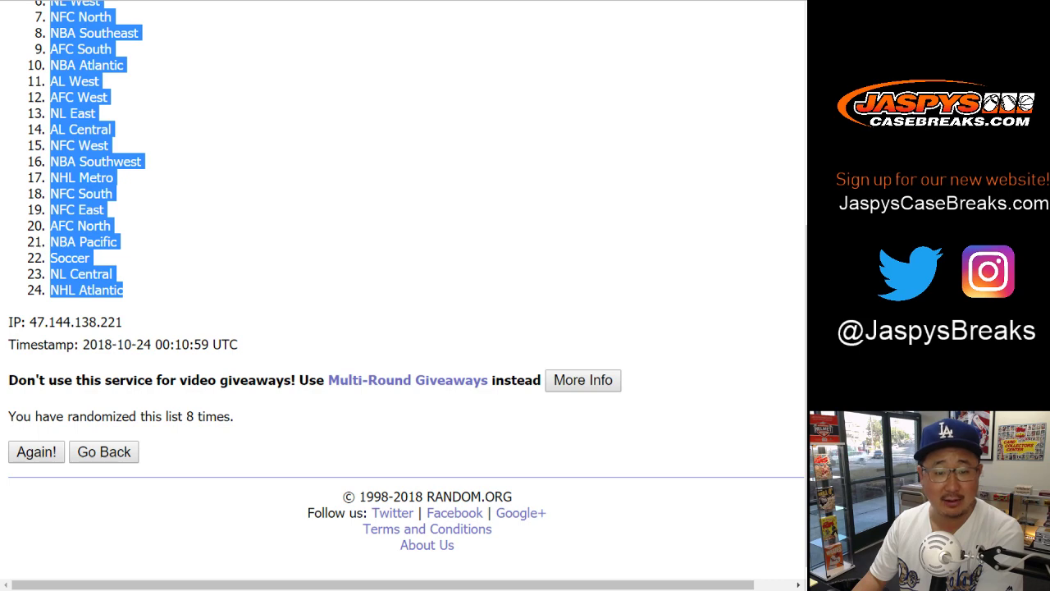
key(alt+Tab)
click(222, 111)
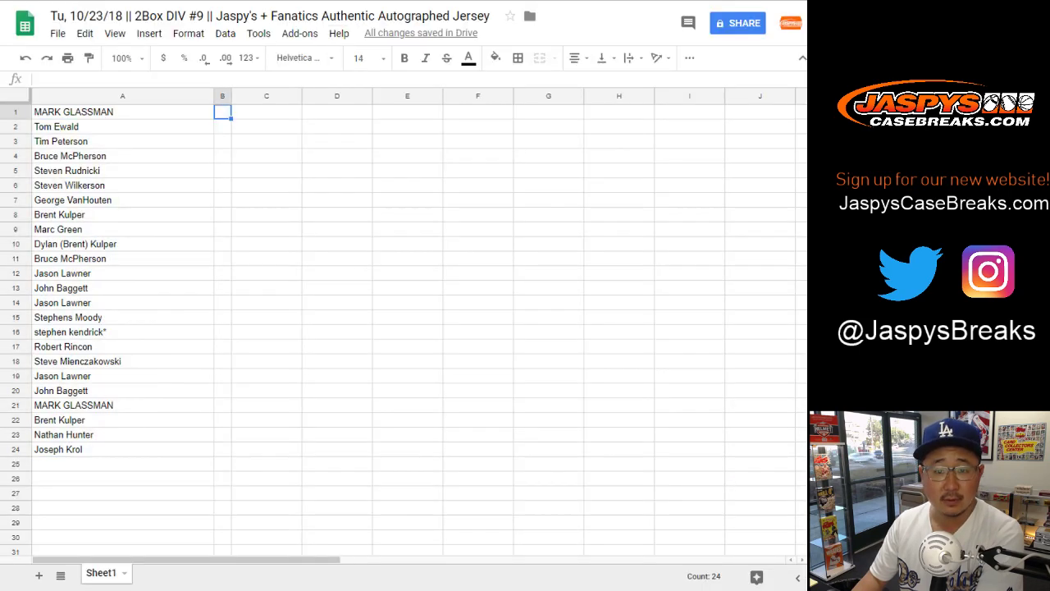
right_click(222, 111)
click(258, 159)
double_click(232, 96)
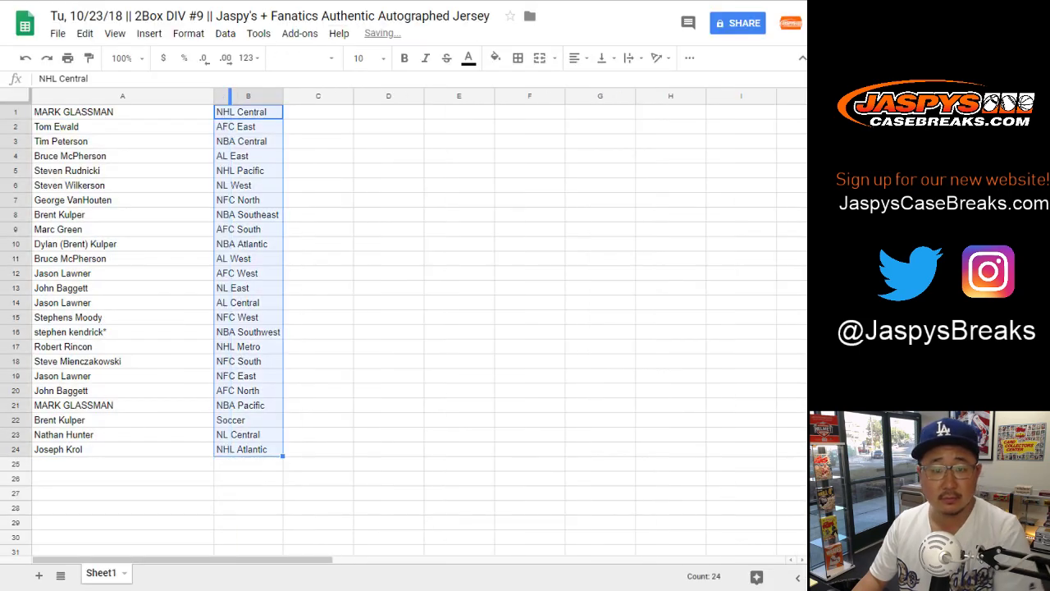
Set the font of the entire sheet to Helvetica Neue at size 14
click(15, 96)
click(303, 58)
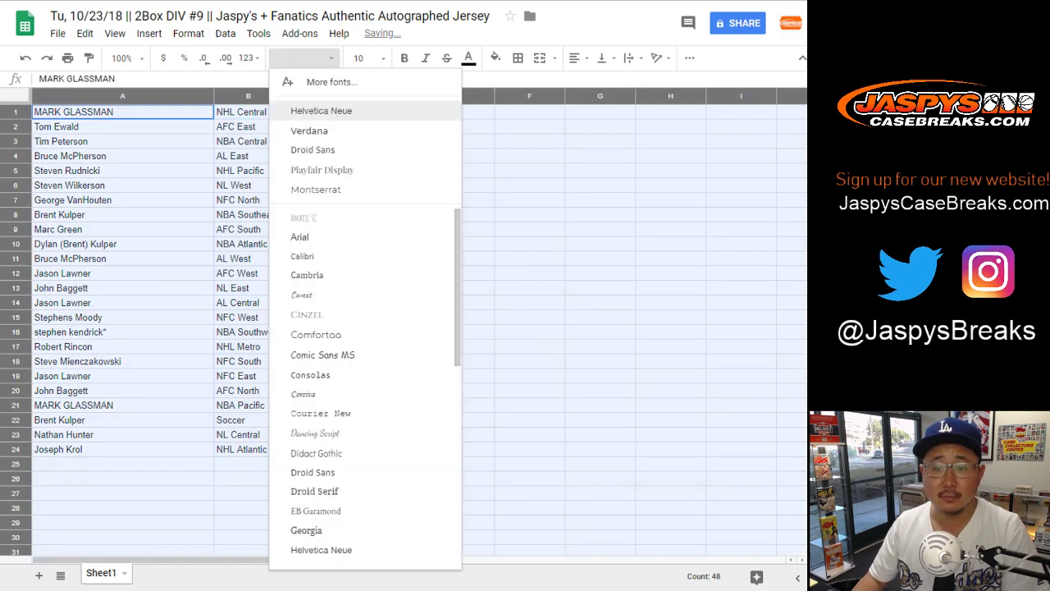
click(321, 110)
click(365, 58)
text(14)
key(Return)
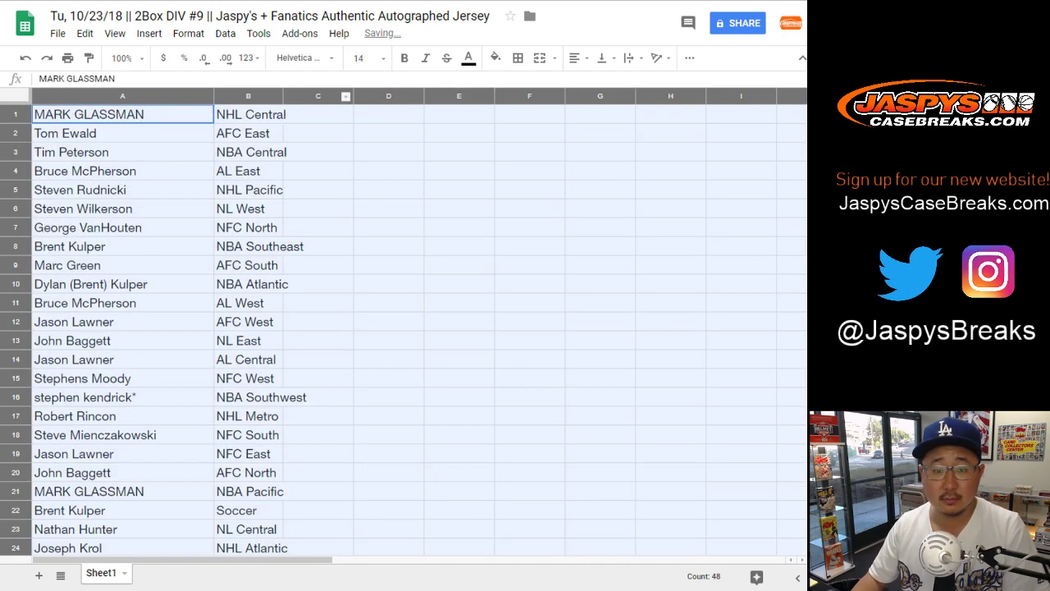
Try sheet zoom levels of 87% and 90%
click(120, 57)
text(87)
key(Return)
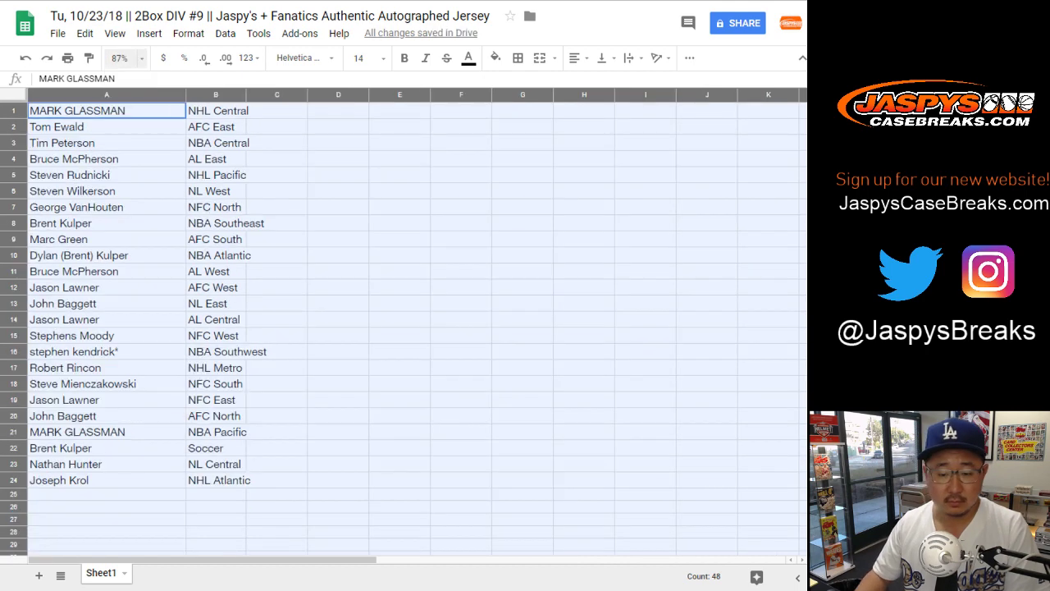
click(121, 57)
text(90)
key(Return)
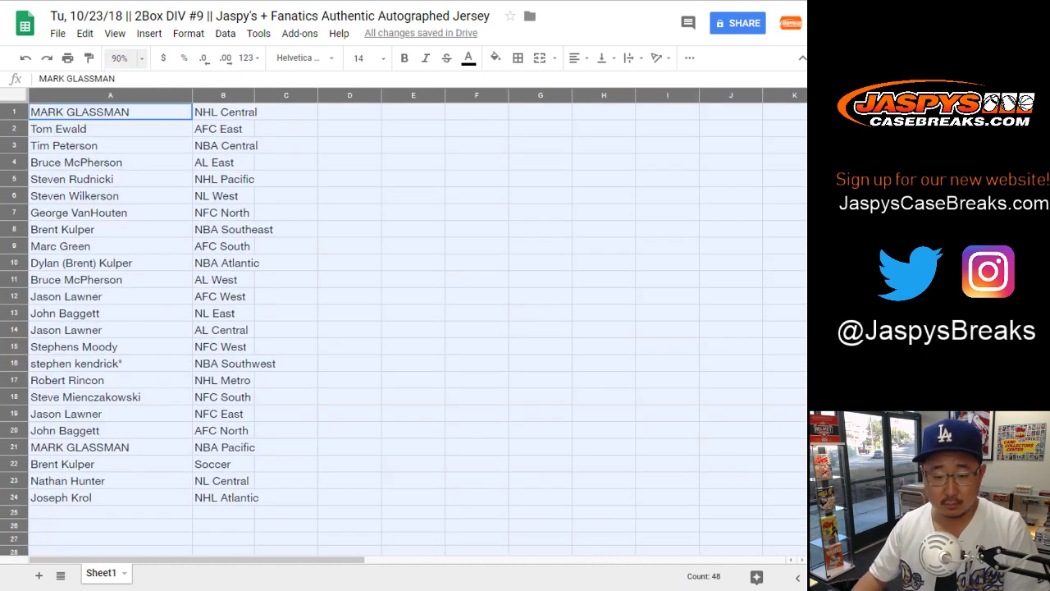
Fit columns A and B to their contents and set the sheet zoom to 95%
drag(192, 95, 142, 96)
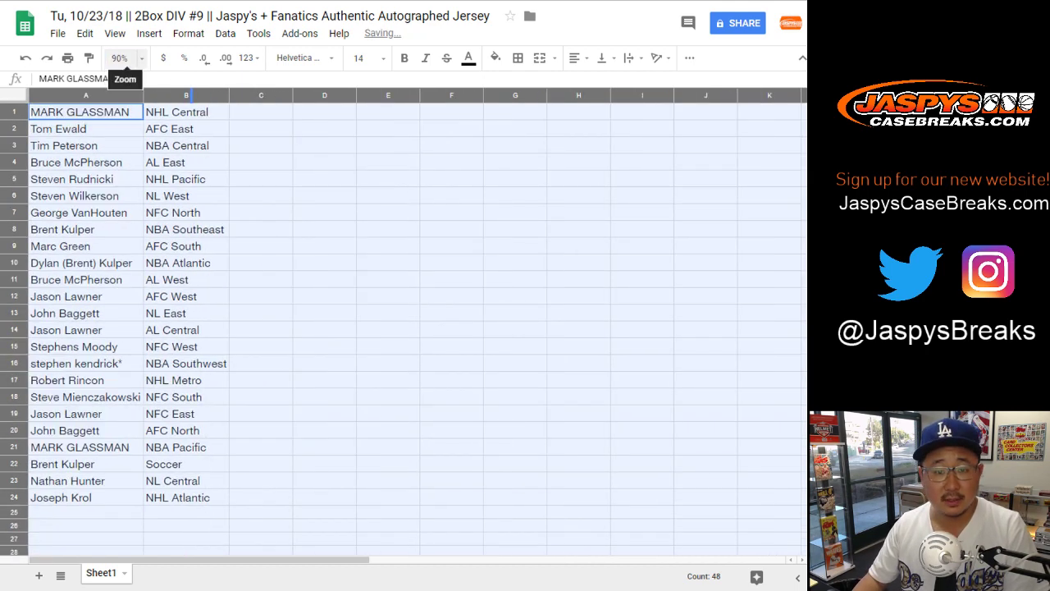
click(121, 57)
text(95)
key(Return)
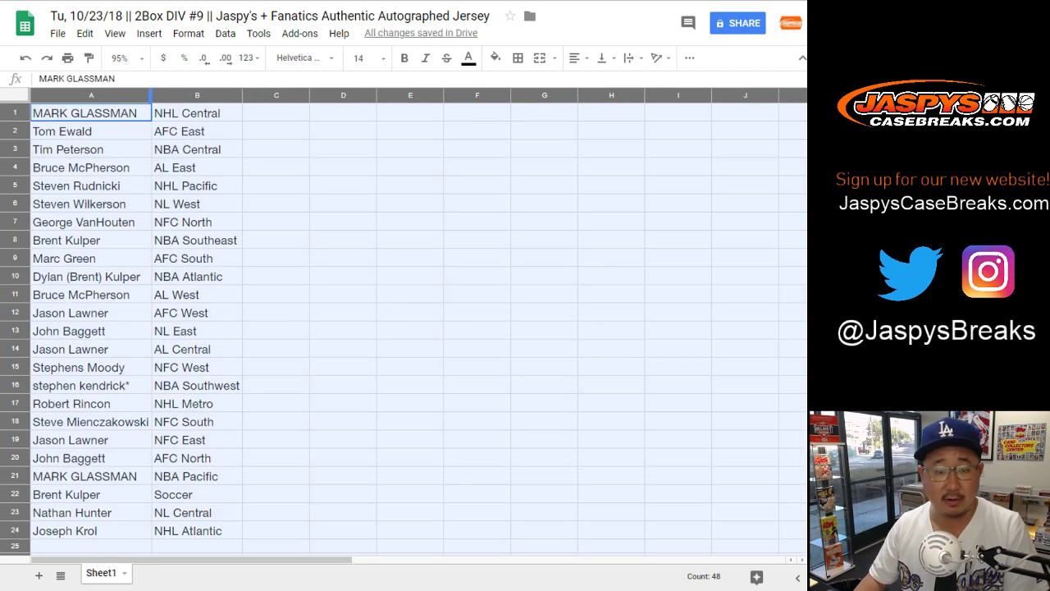
double_click(151, 95)
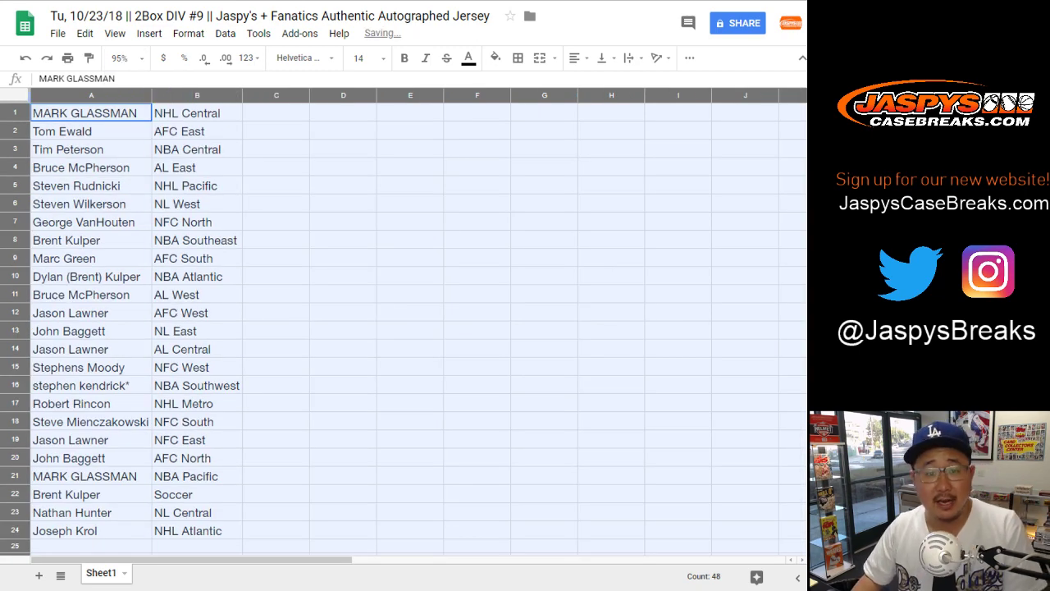
Go through the participant and division pairings one row at a time, highlighting each row from row 2 down to row 24
click(15, 131)
click(15, 149)
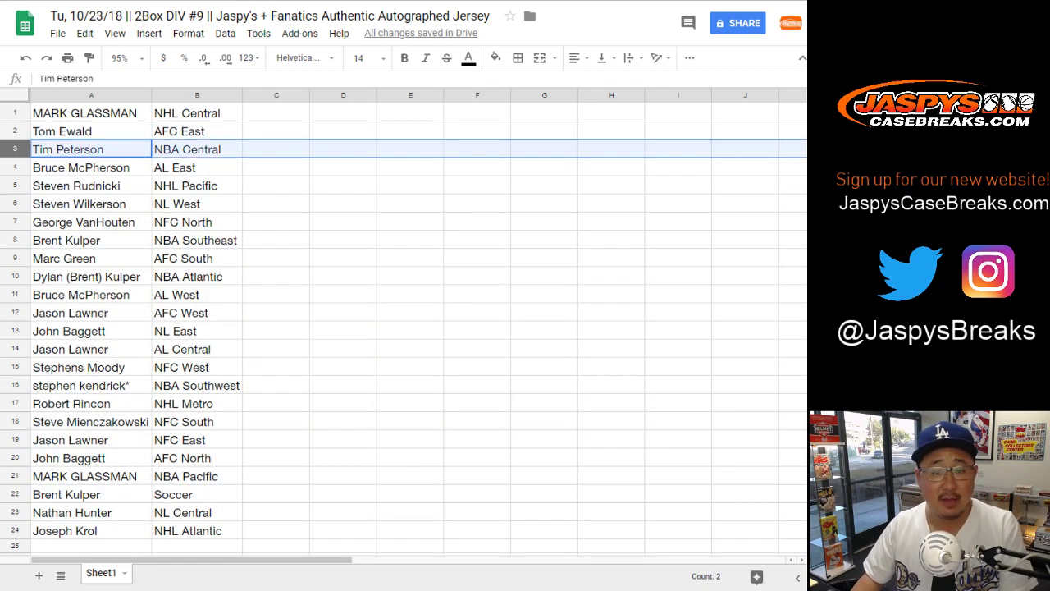
click(15, 167)
click(15, 185)
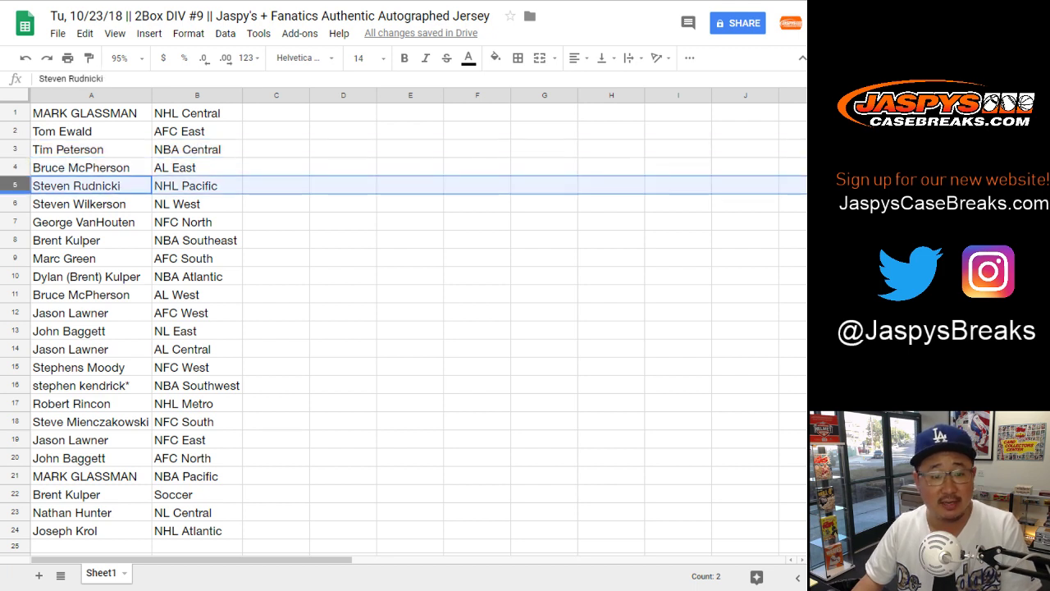
click(14, 203)
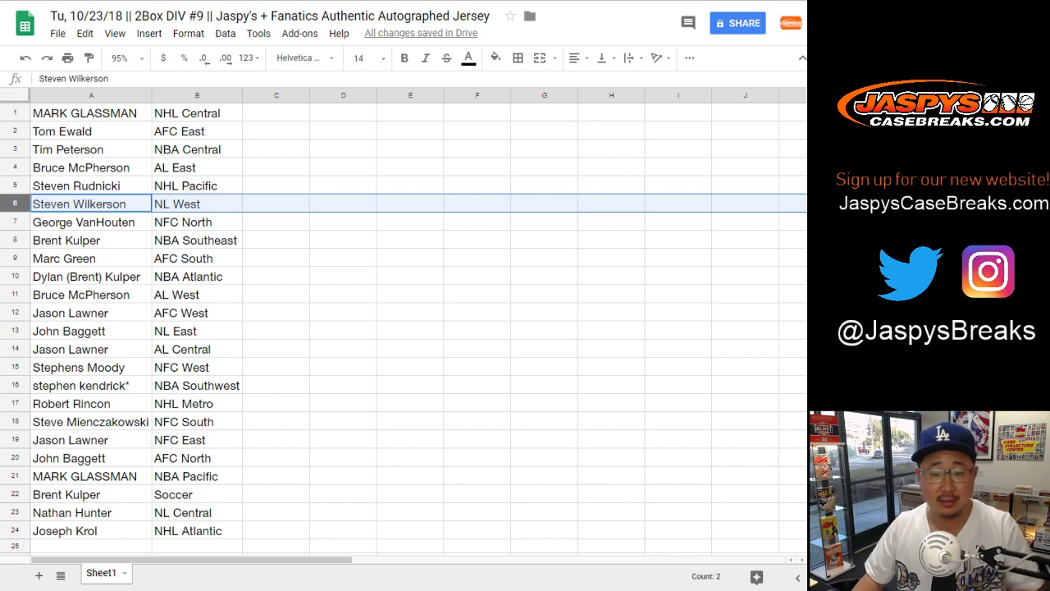
click(14, 222)
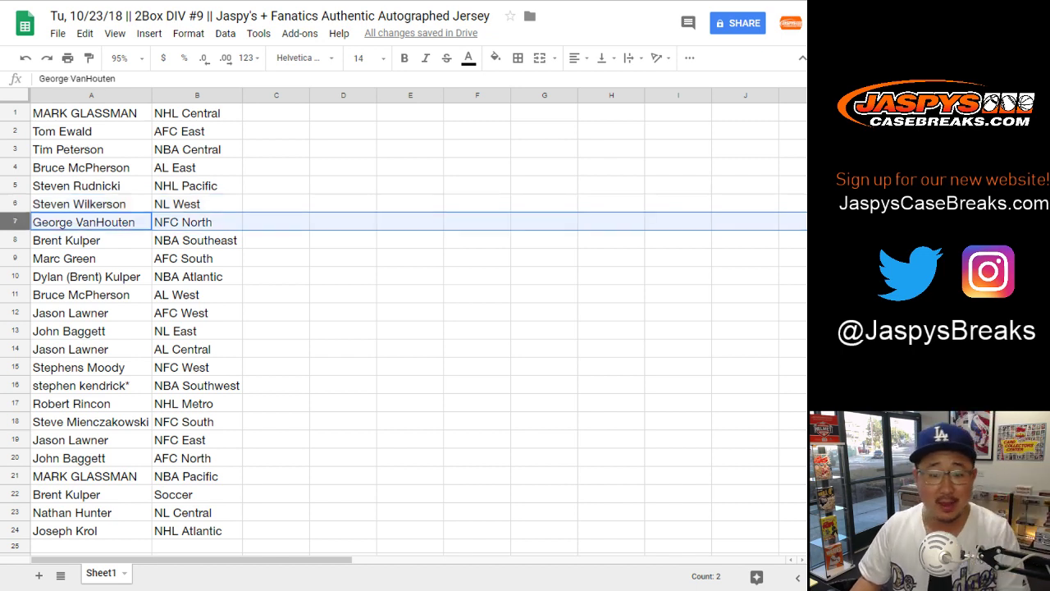
click(14, 239)
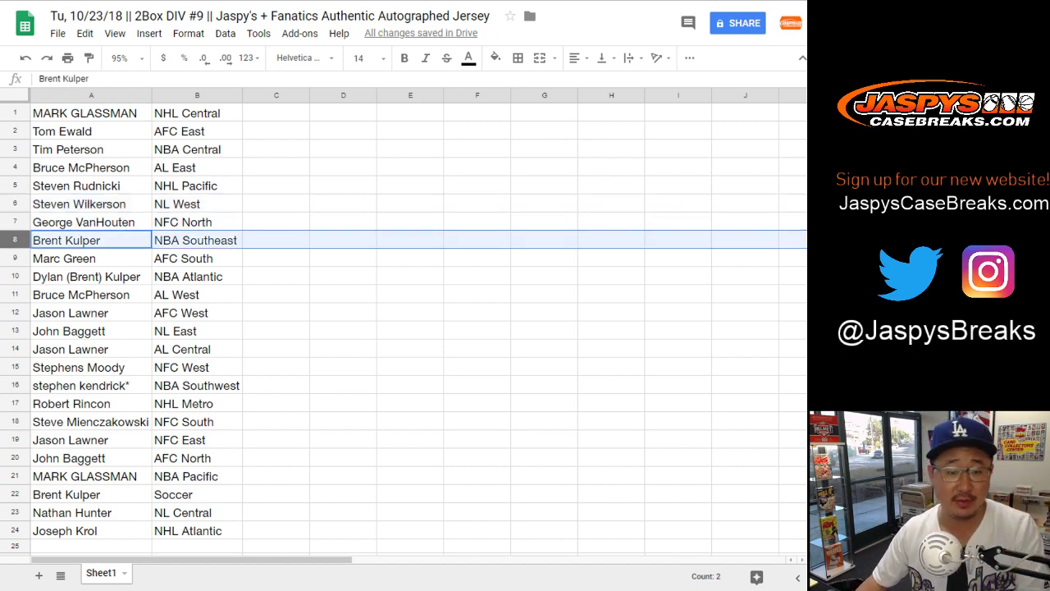
click(15, 258)
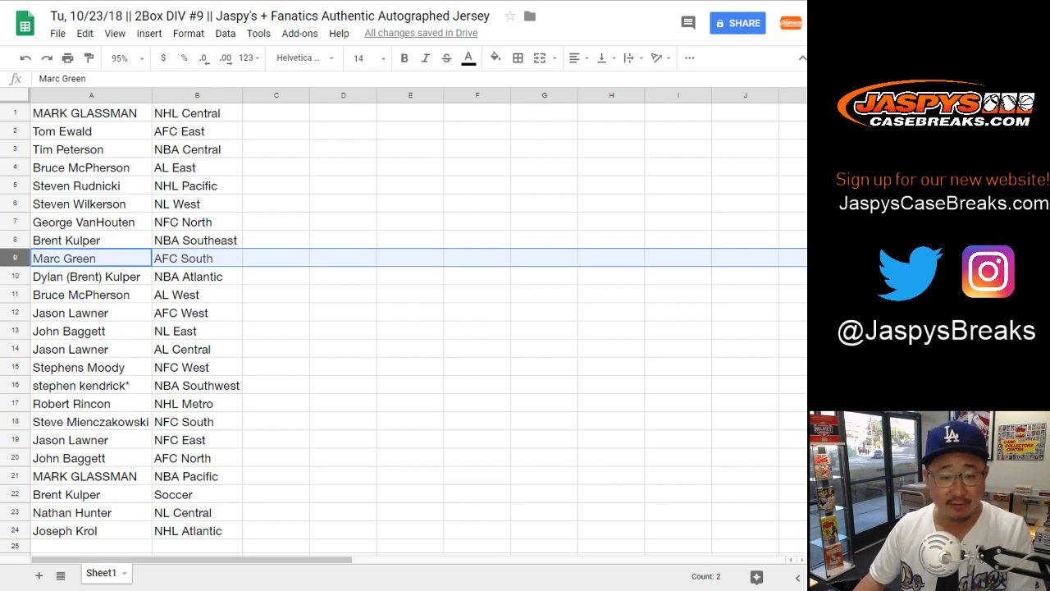
click(15, 276)
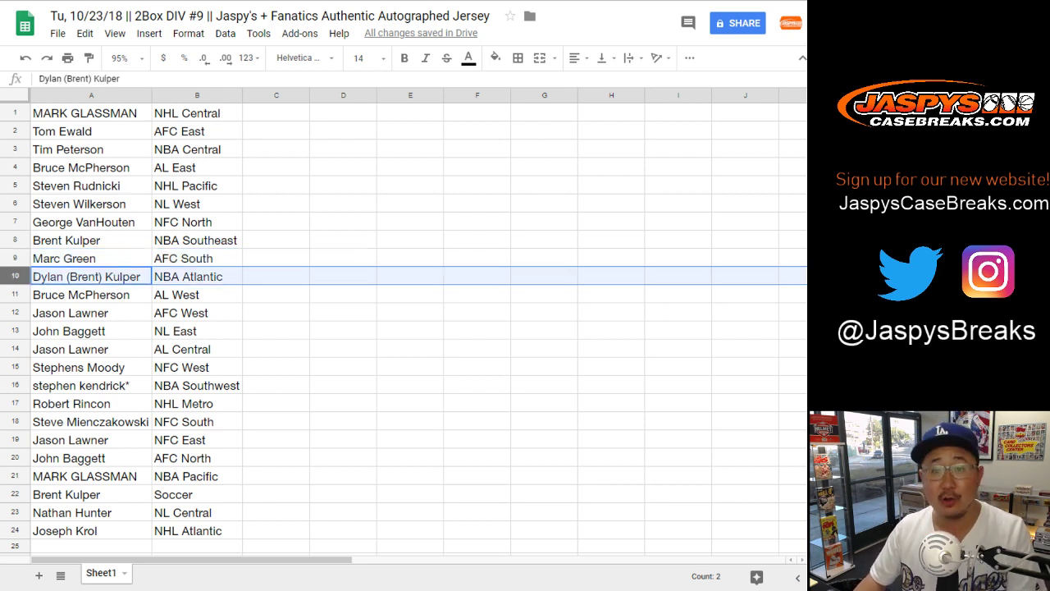
click(15, 294)
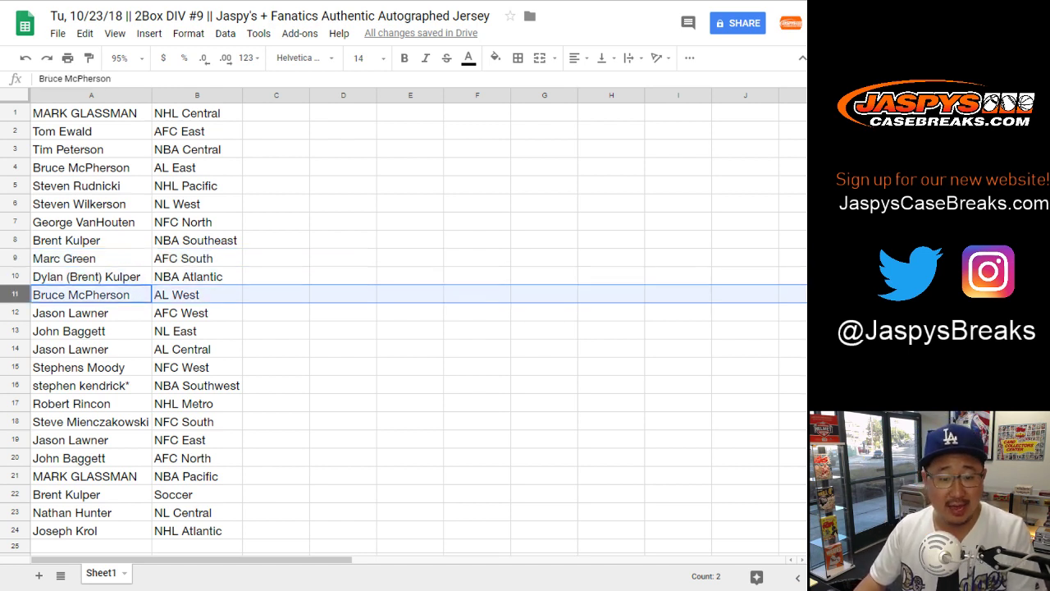
click(15, 313)
click(15, 330)
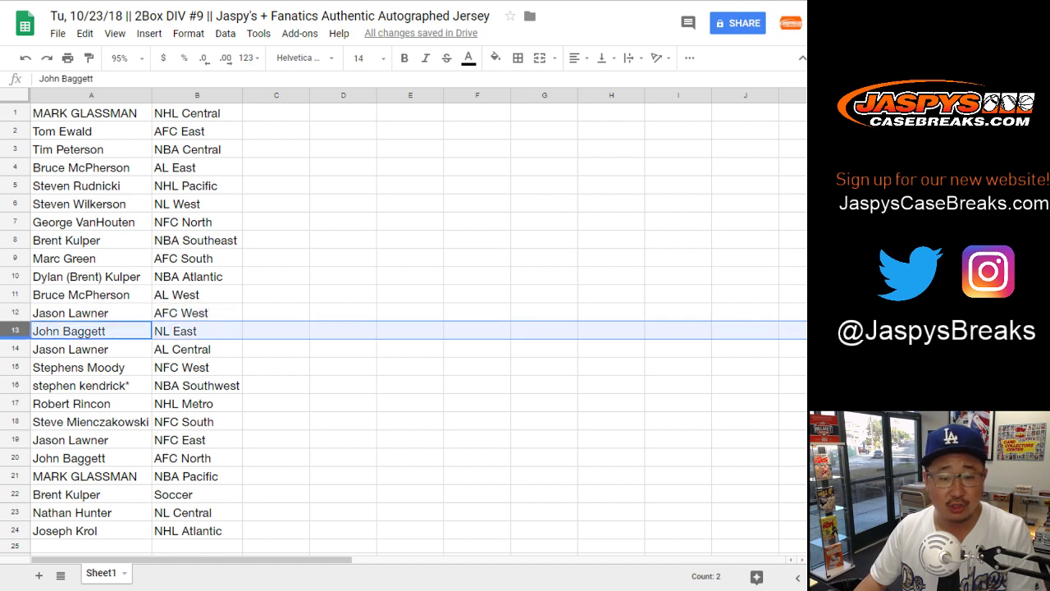
click(15, 349)
click(15, 367)
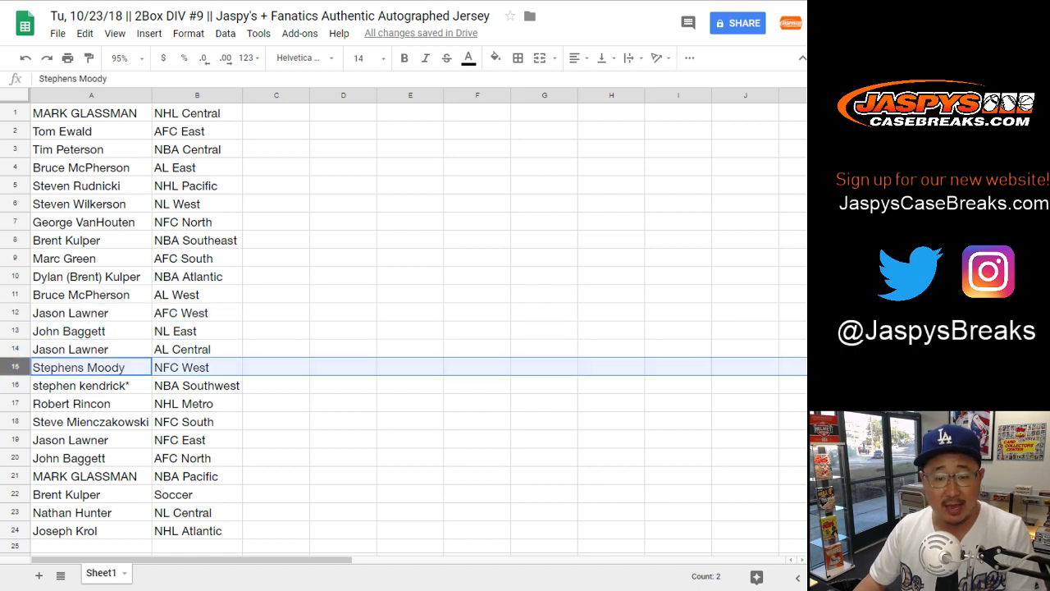
click(15, 385)
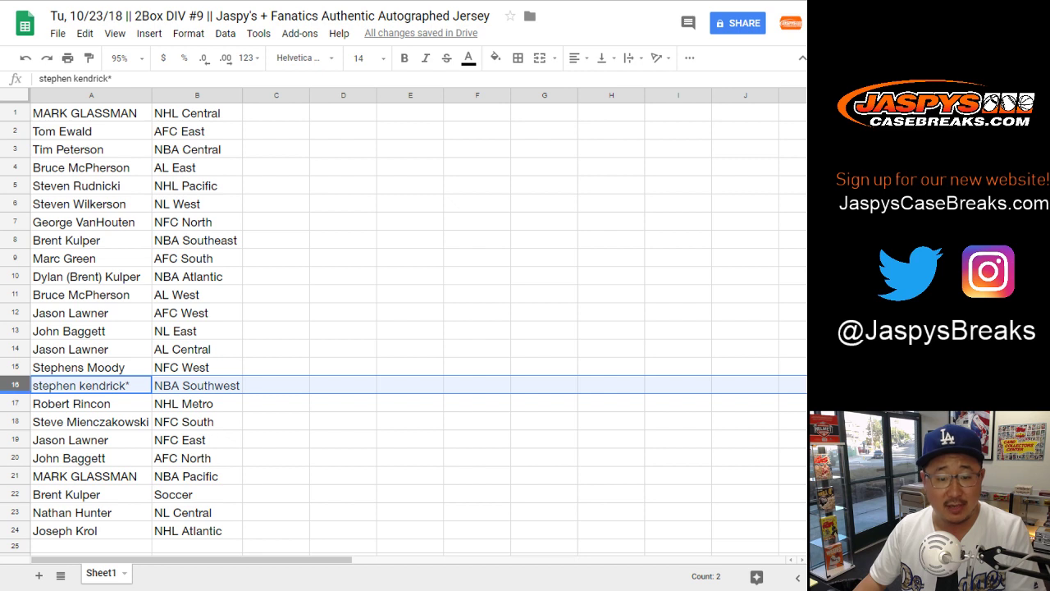
click(15, 403)
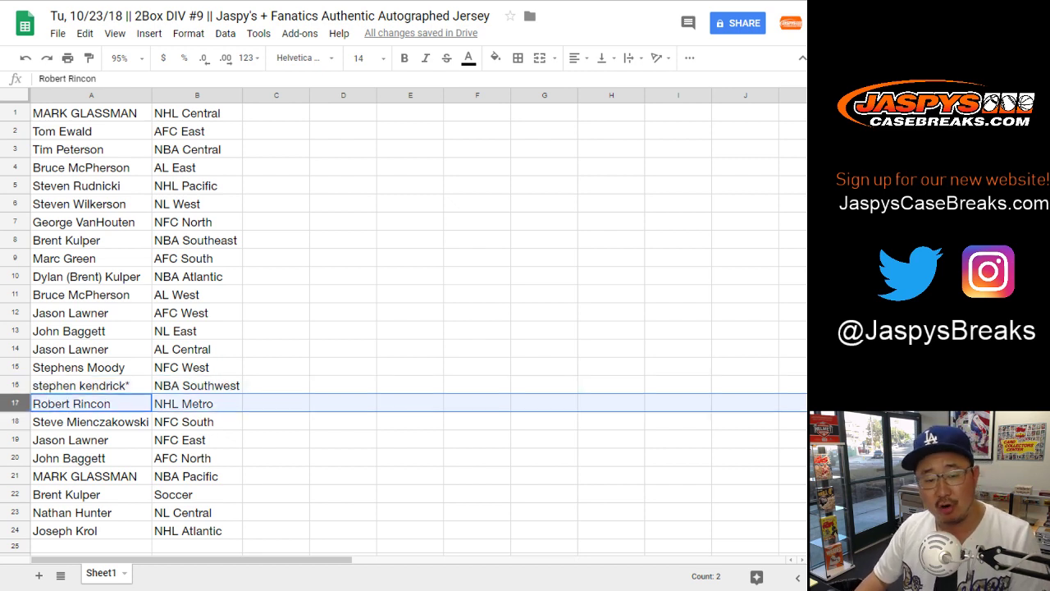
click(15, 421)
click(14, 439)
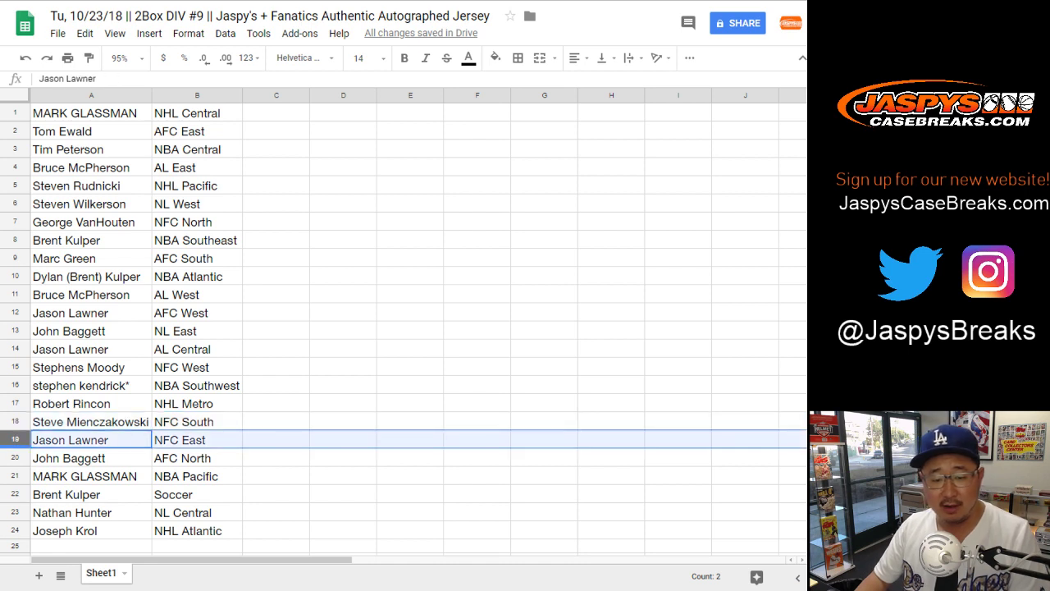
click(15, 457)
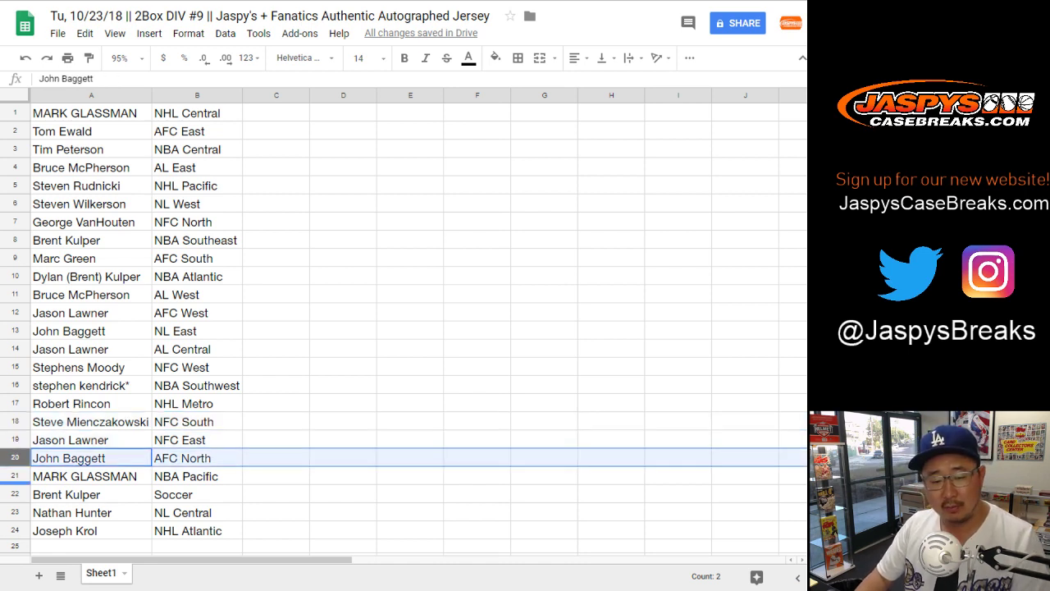
click(15, 493)
click(14, 512)
click(15, 529)
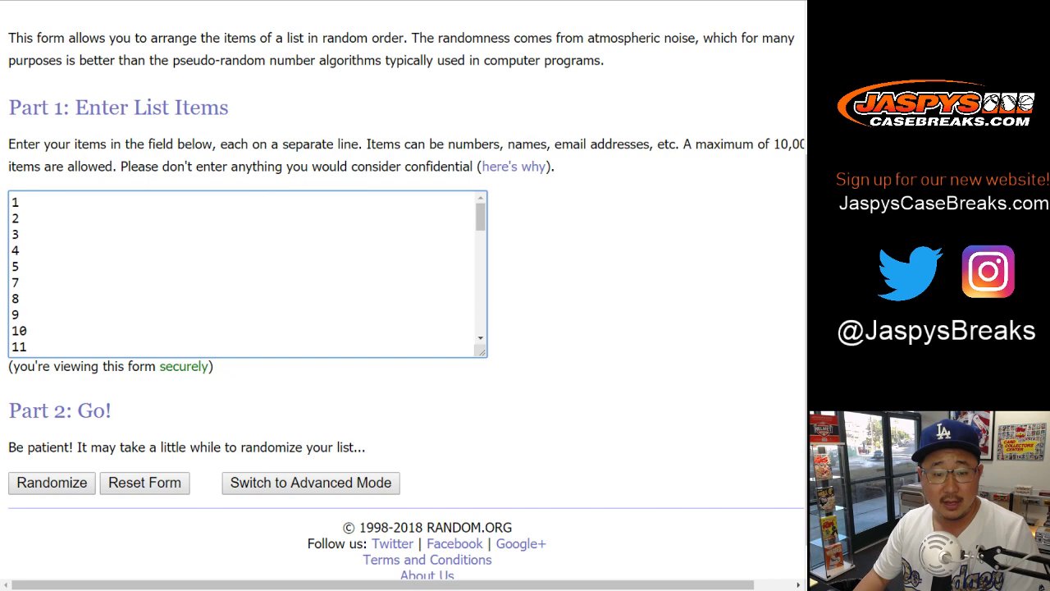
Switch to the RANDOM.ORG List Randomizer and randomize the list of numbers repeatedly
scroll(407, 296, down, 1)
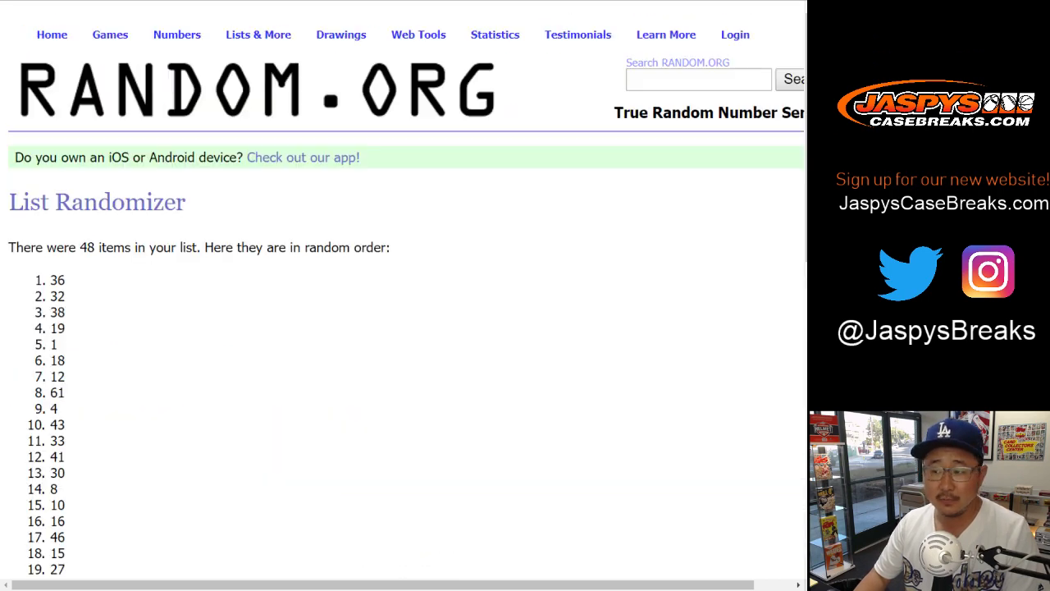
scroll(140, 246, down, 10)
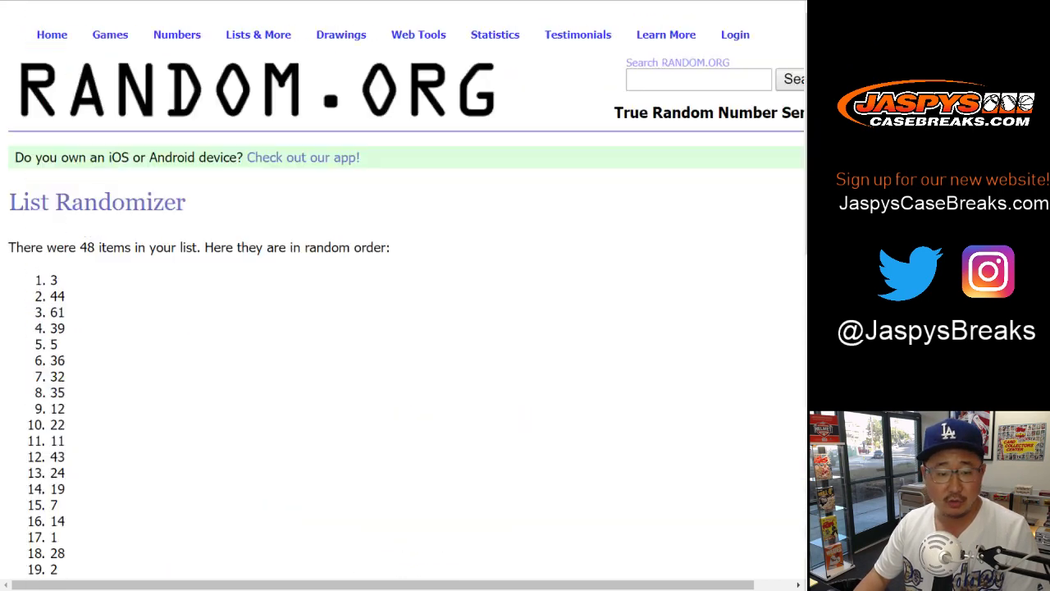
scroll(36, 450, down, 10)
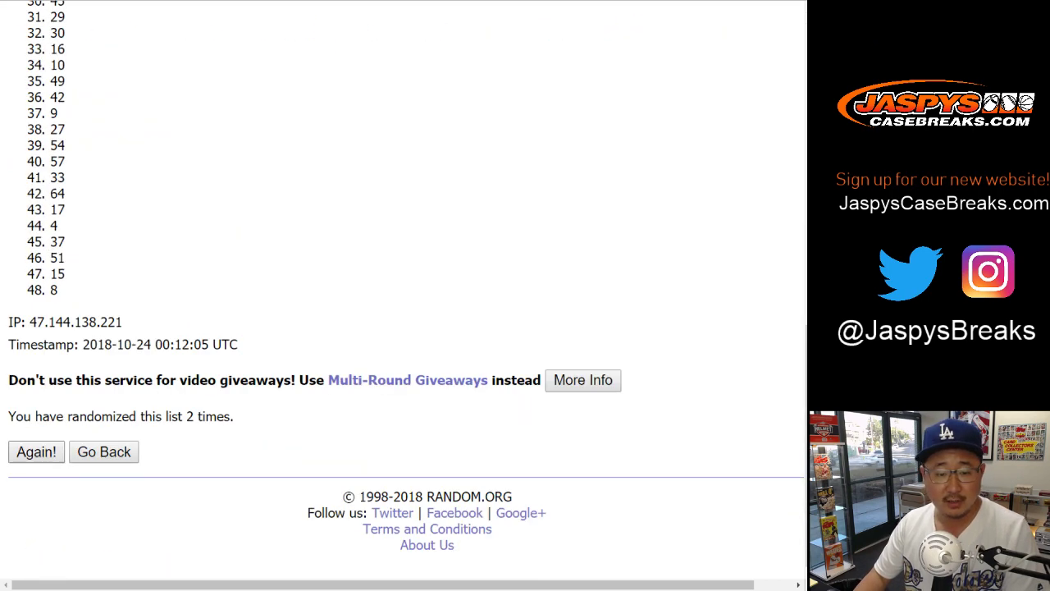
click(37, 450)
click(36, 451)
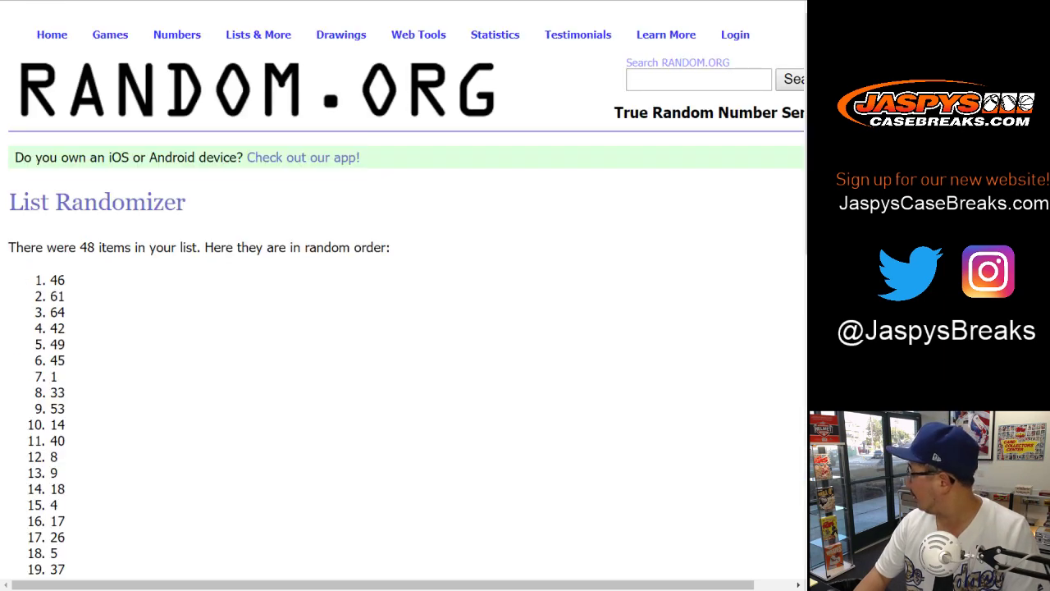
scroll(407, 295, down, 10)
click(36, 451)
scroll(407, 295, down, 10)
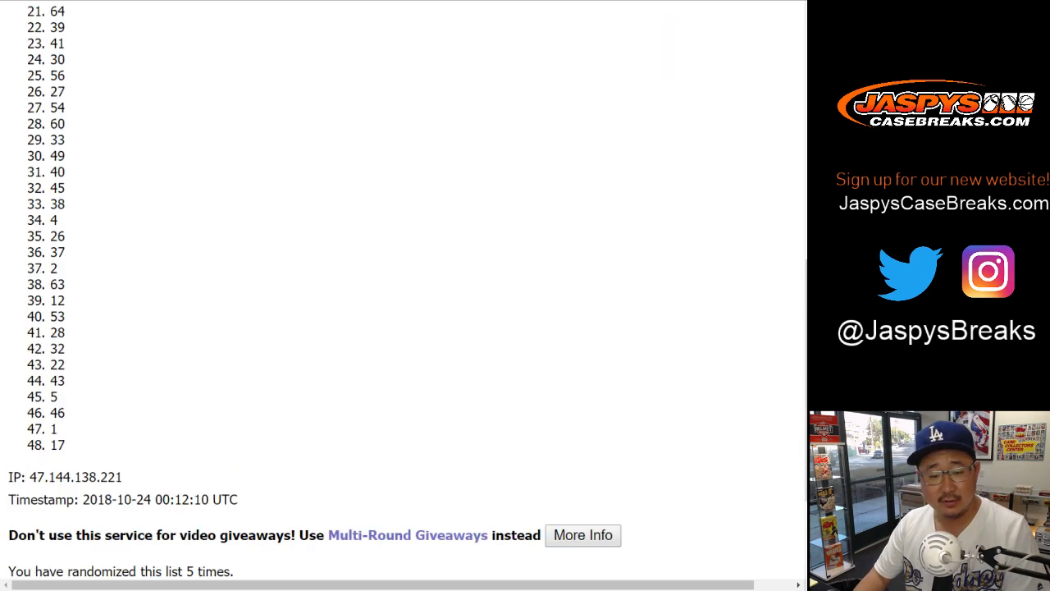
click(36, 451)
click(36, 451)
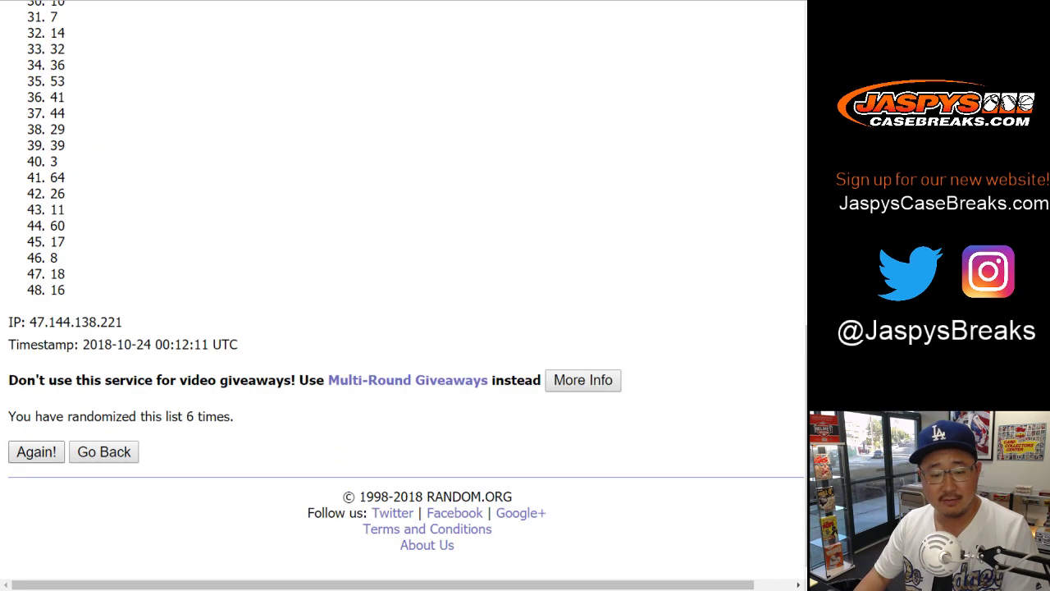
click(36, 451)
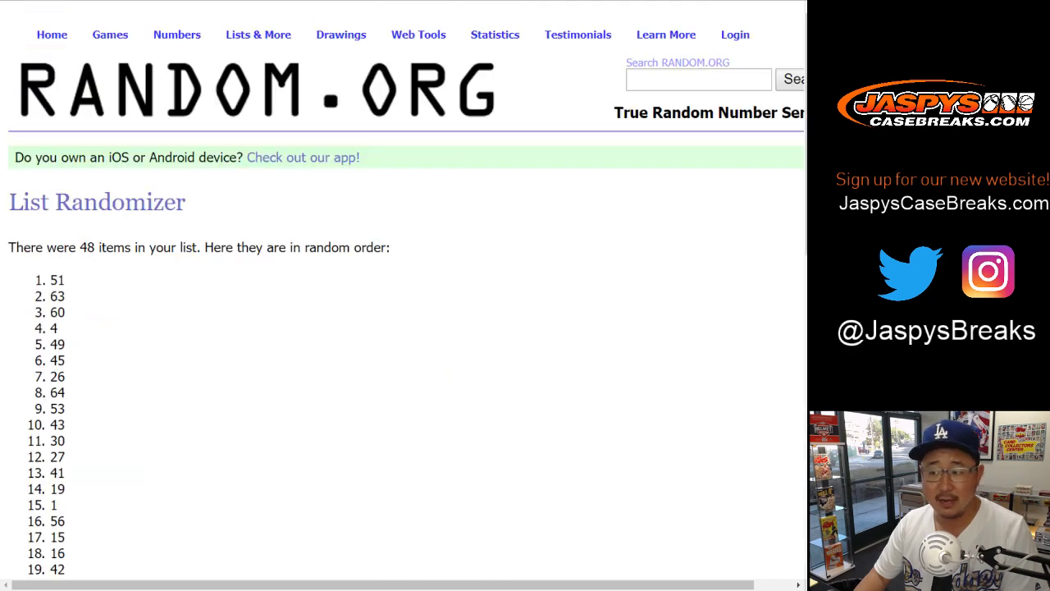
Review the final random order of the numbers and highlight the first two entries, 51 and 63
scroll(406, 295, down, 10)
scroll(401, 295, up, 10)
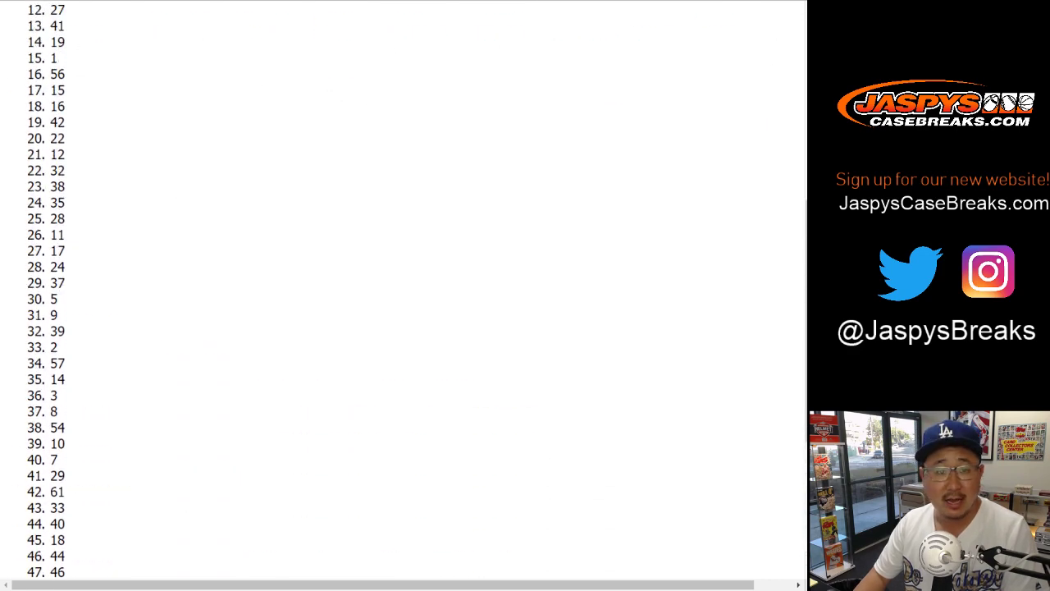
drag(50, 163, 65, 180)
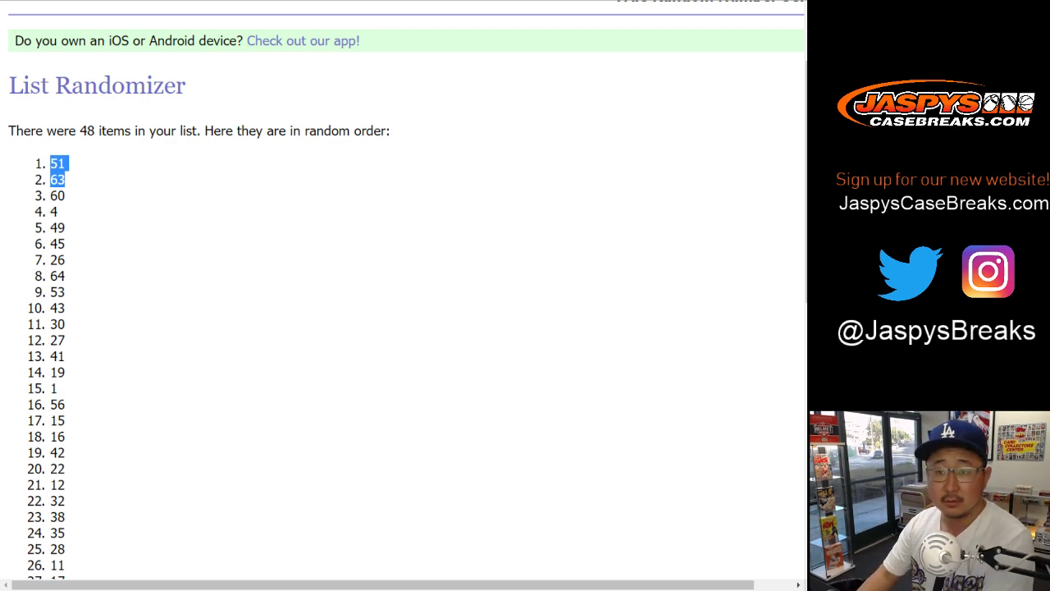
Switch back to the Google Sheets spreadsheet and highlight rows 8 and 10 together to review their pairings
key(ctrl+Tab)
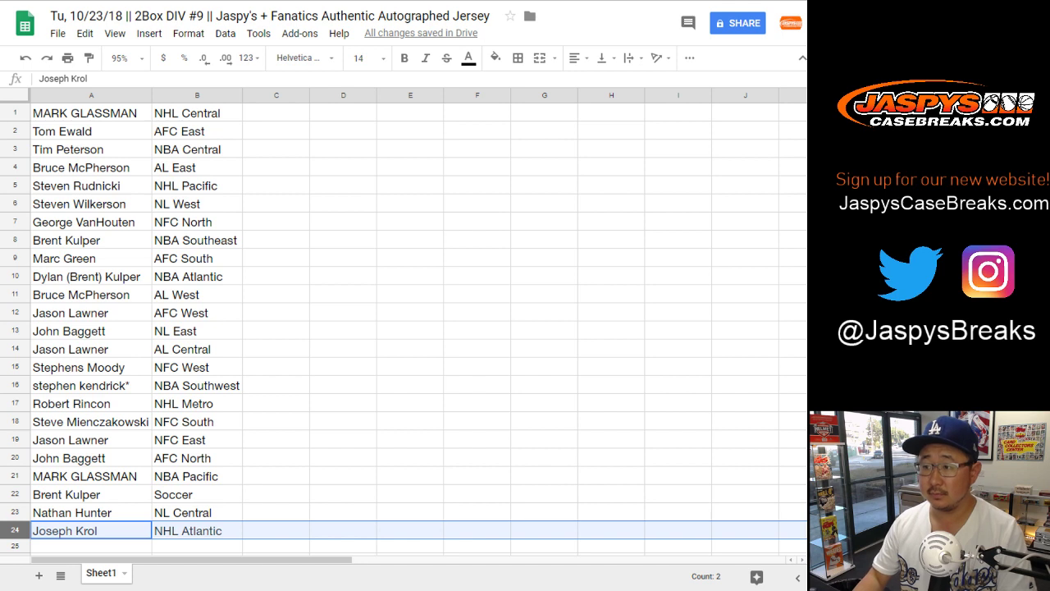
click(277, 113)
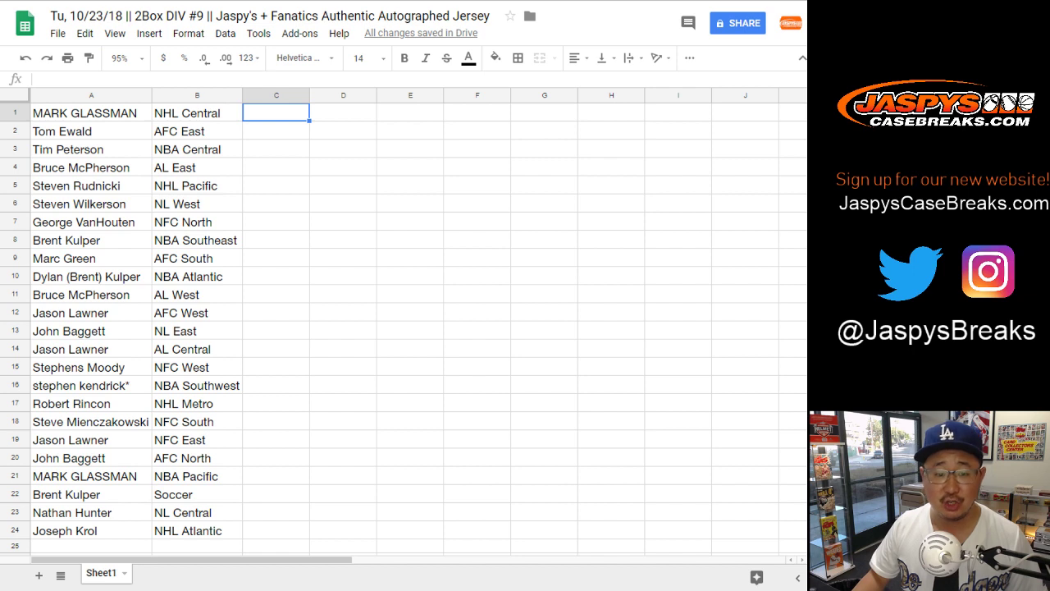
click(15, 240)
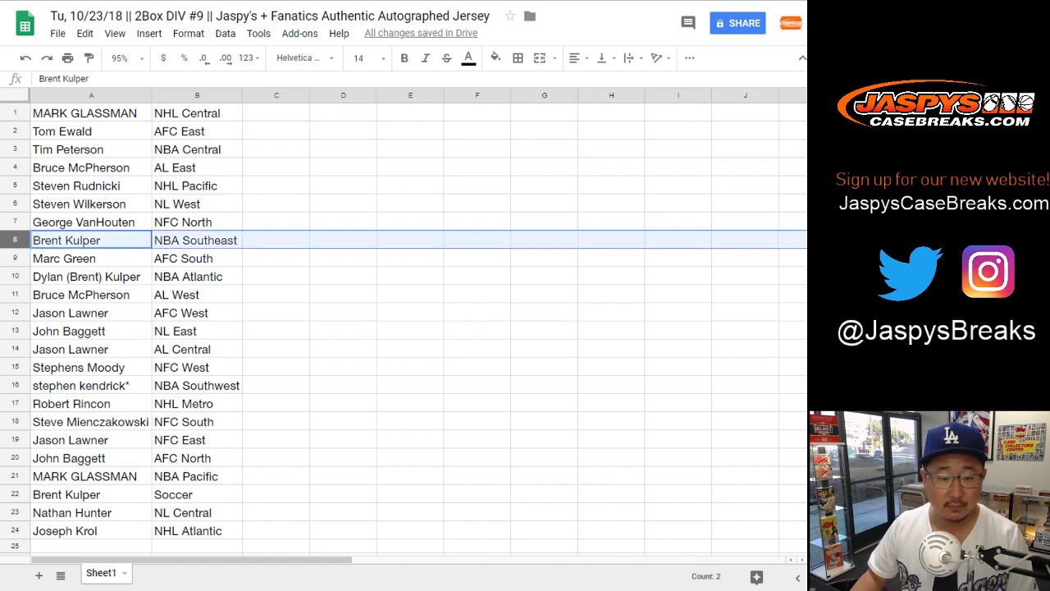
ctrl+click(15, 277)
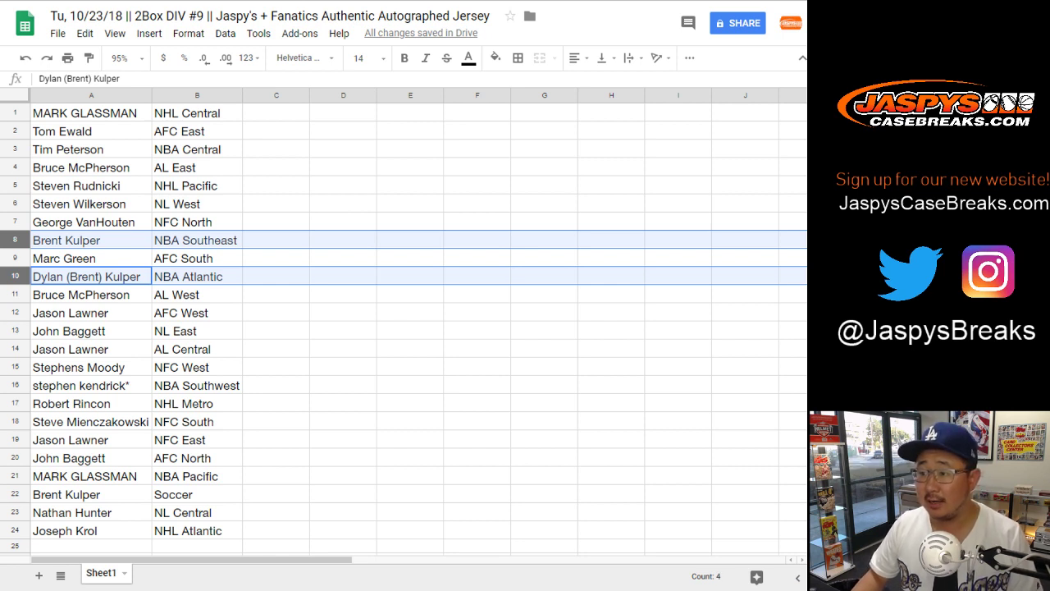
click(276, 240)
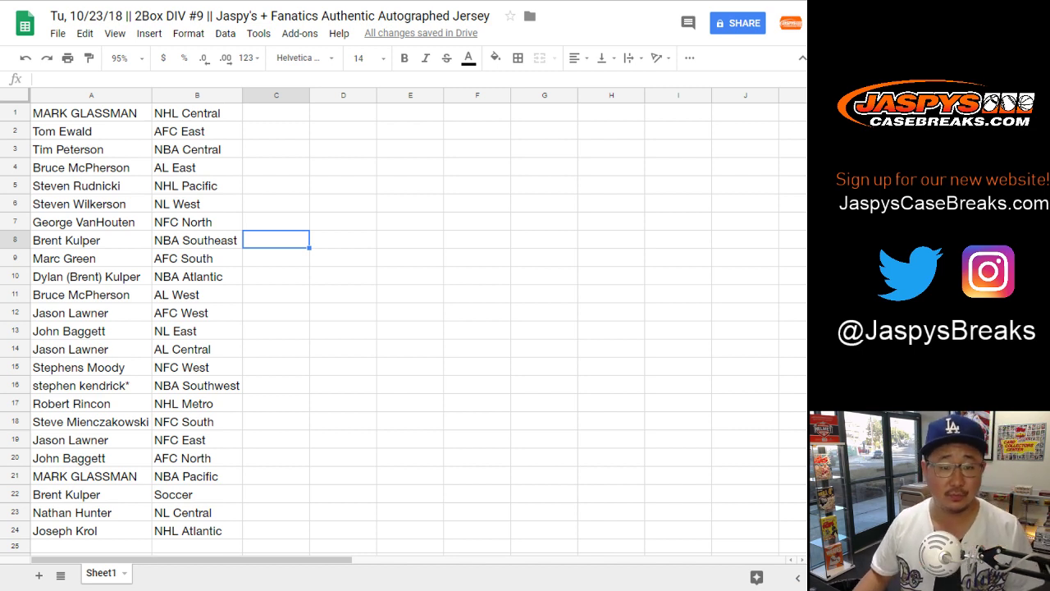
Center the contents of the entire sheet horizontally
key(ctrl+a)
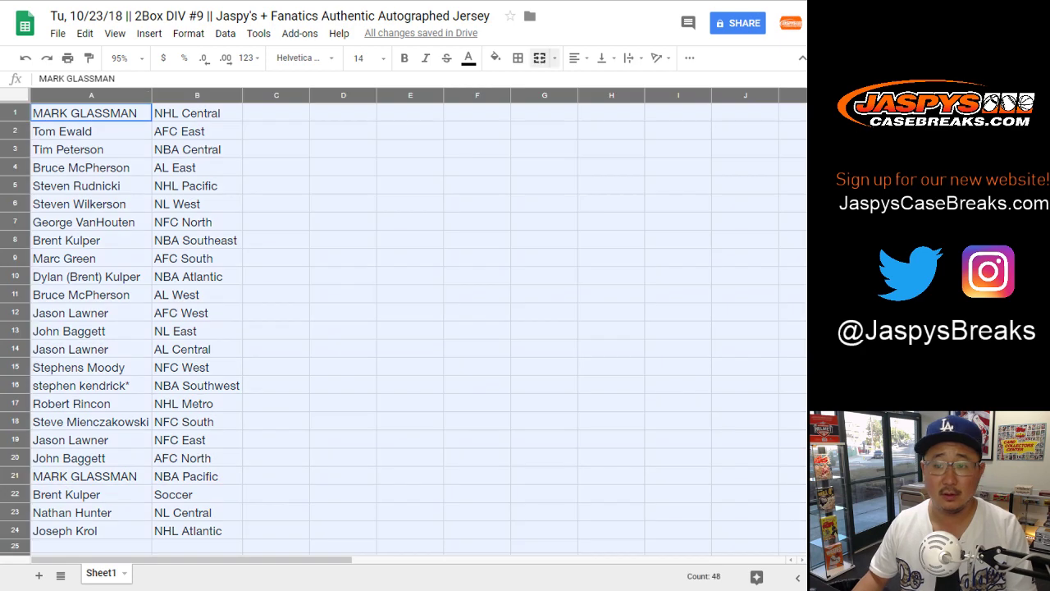
click(579, 57)
click(597, 82)
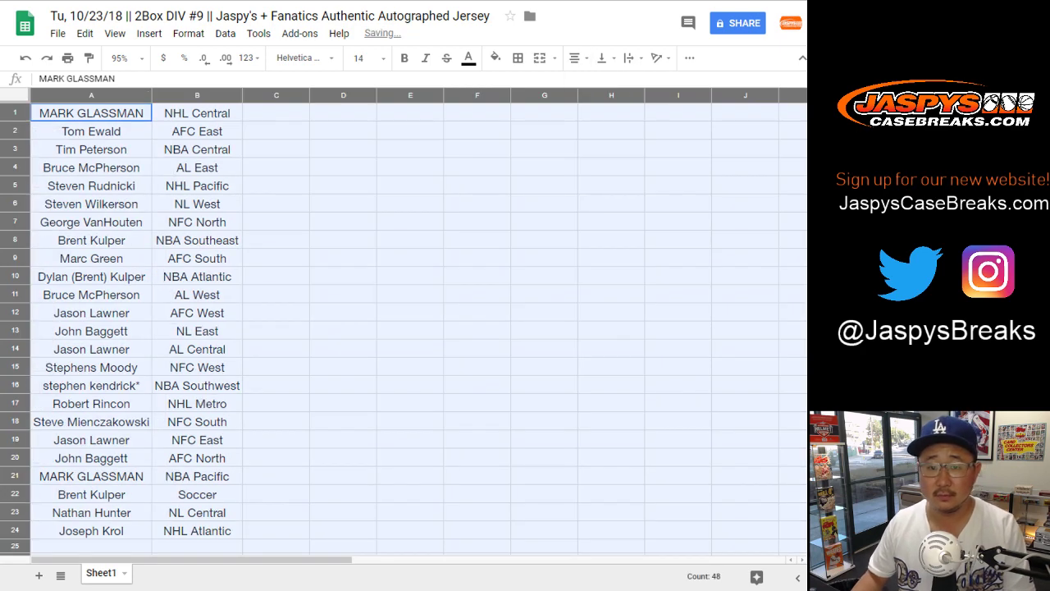
click(276, 113)
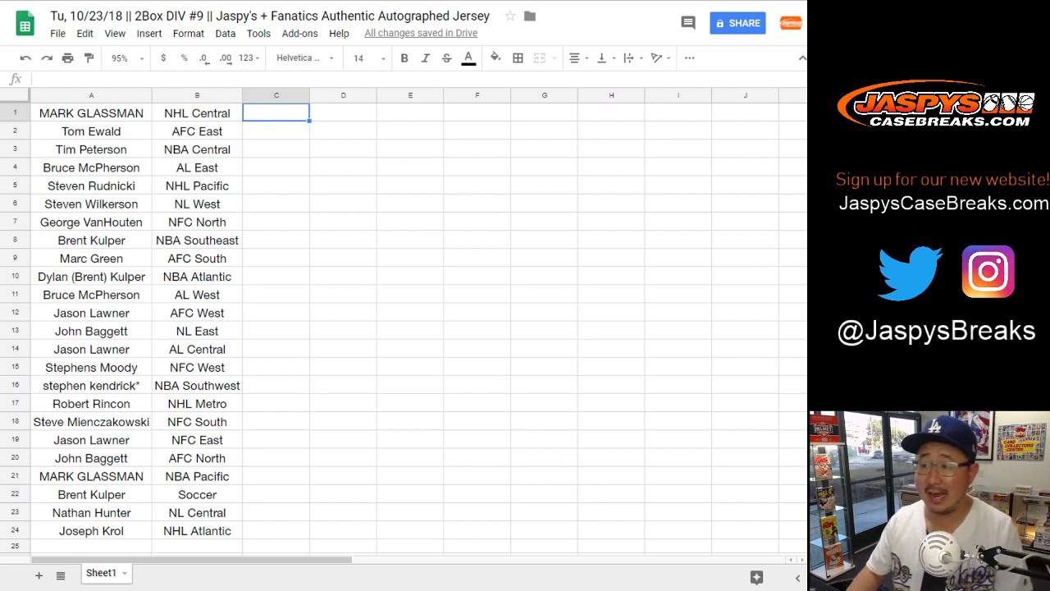
Apply borders to all cells in the range A1:B24
drag(91, 113, 197, 530)
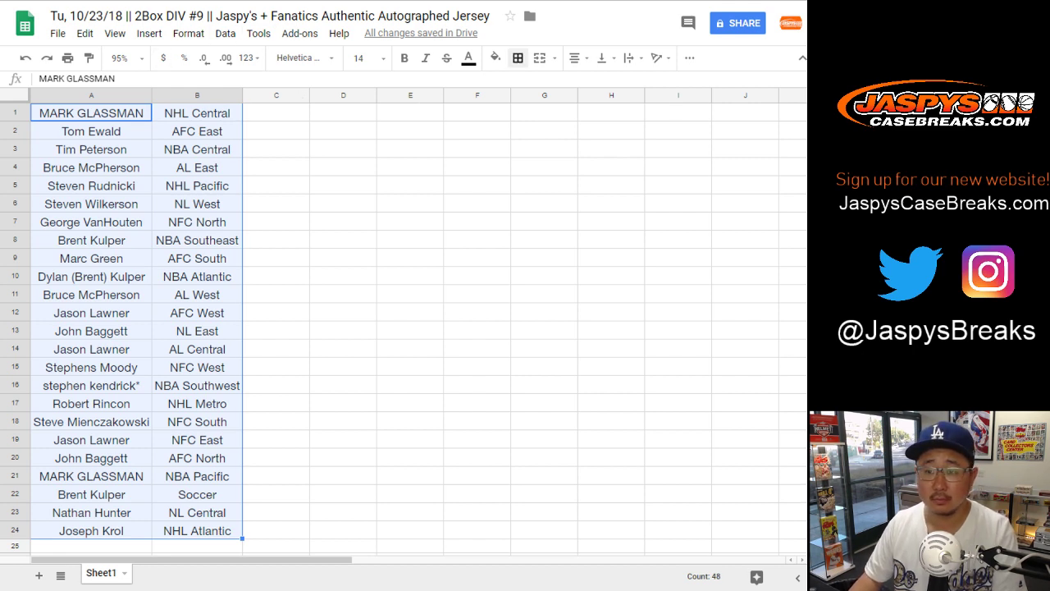
click(518, 57)
click(523, 87)
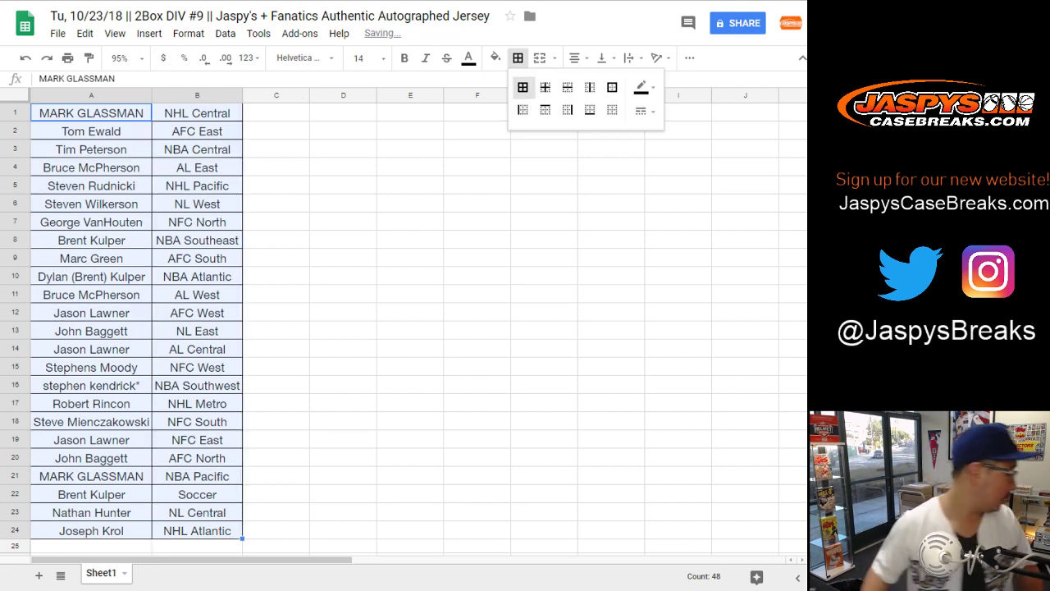